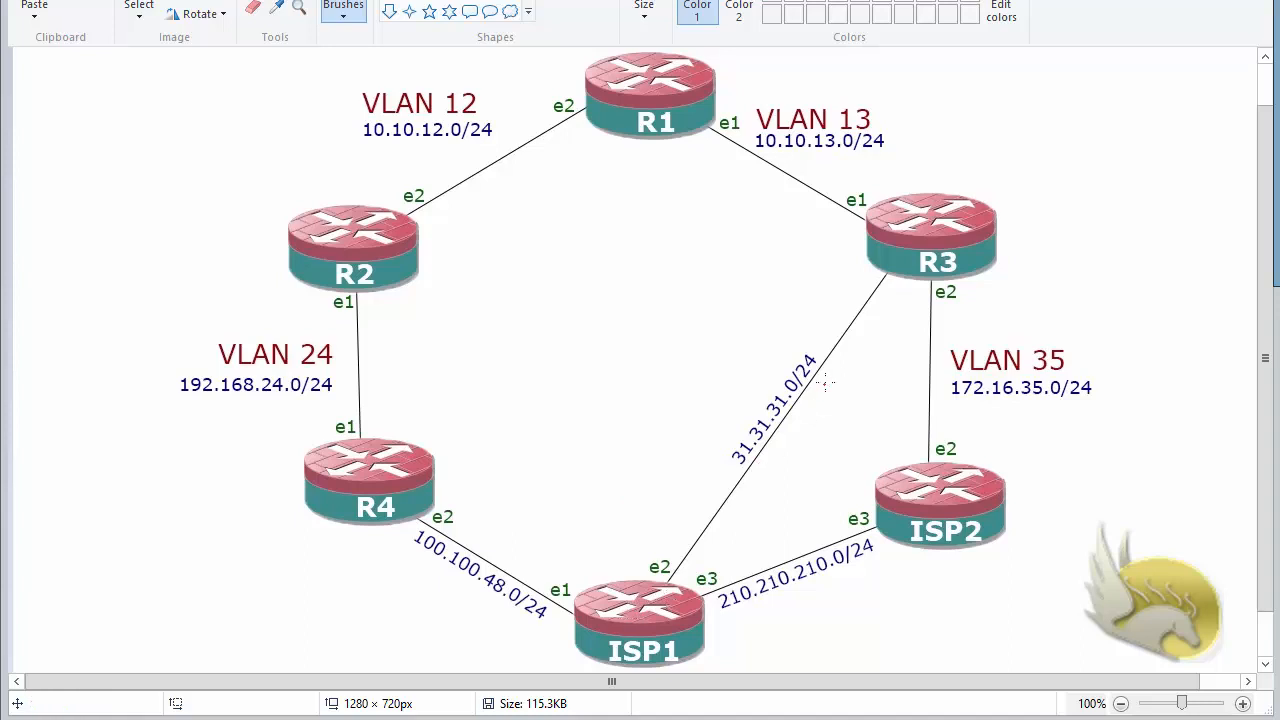
Circle the 31.31.31.0/24 and 100.100.48.0/24 link addresses on the network diagram in red.
mouse_move(828, 378)
mouse_down()
mouse_move(790, 432)
mouse_move(708, 392)
mouse_move(835, 335)
mouse_move(804, 437)
mouse_up()
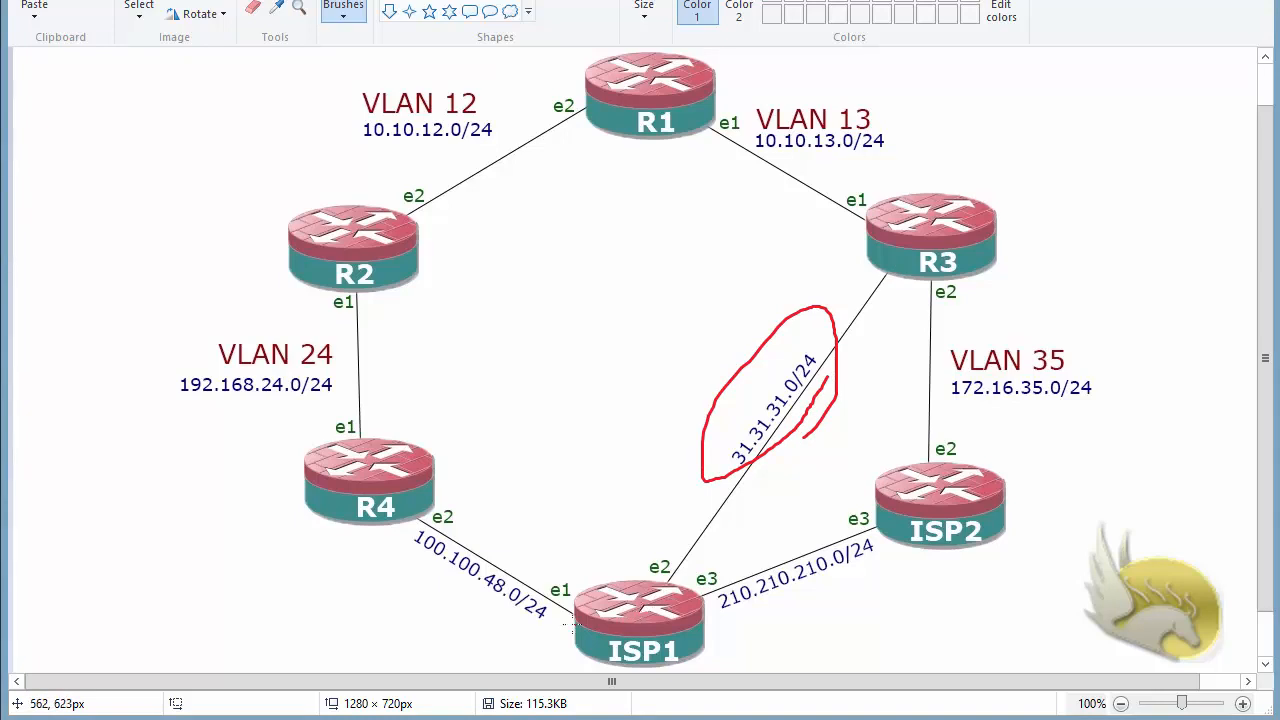
mouse_move(545, 628)
mouse_down()
mouse_move(460, 612)
mouse_move(399, 517)
mouse_move(528, 568)
mouse_move(554, 619)
mouse_up()
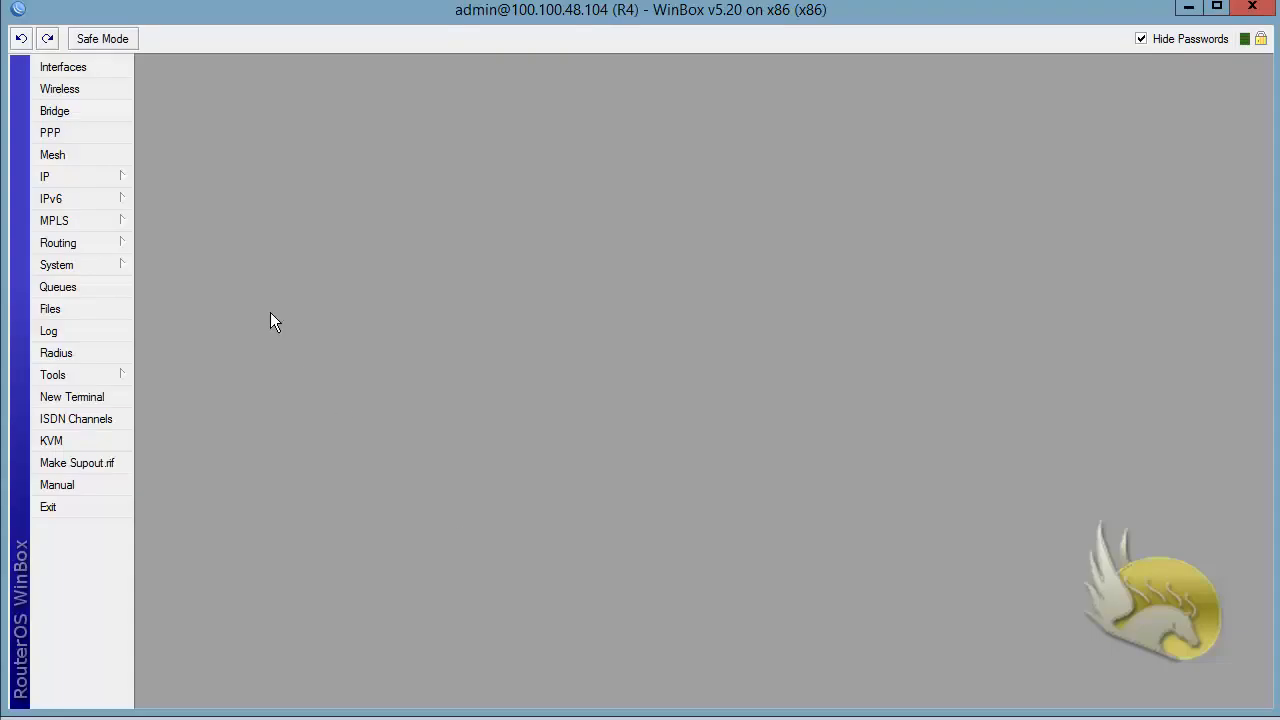
In WinBox on R4, add 100.100.48.0/24 as a new RIP network.
click(96, 243)
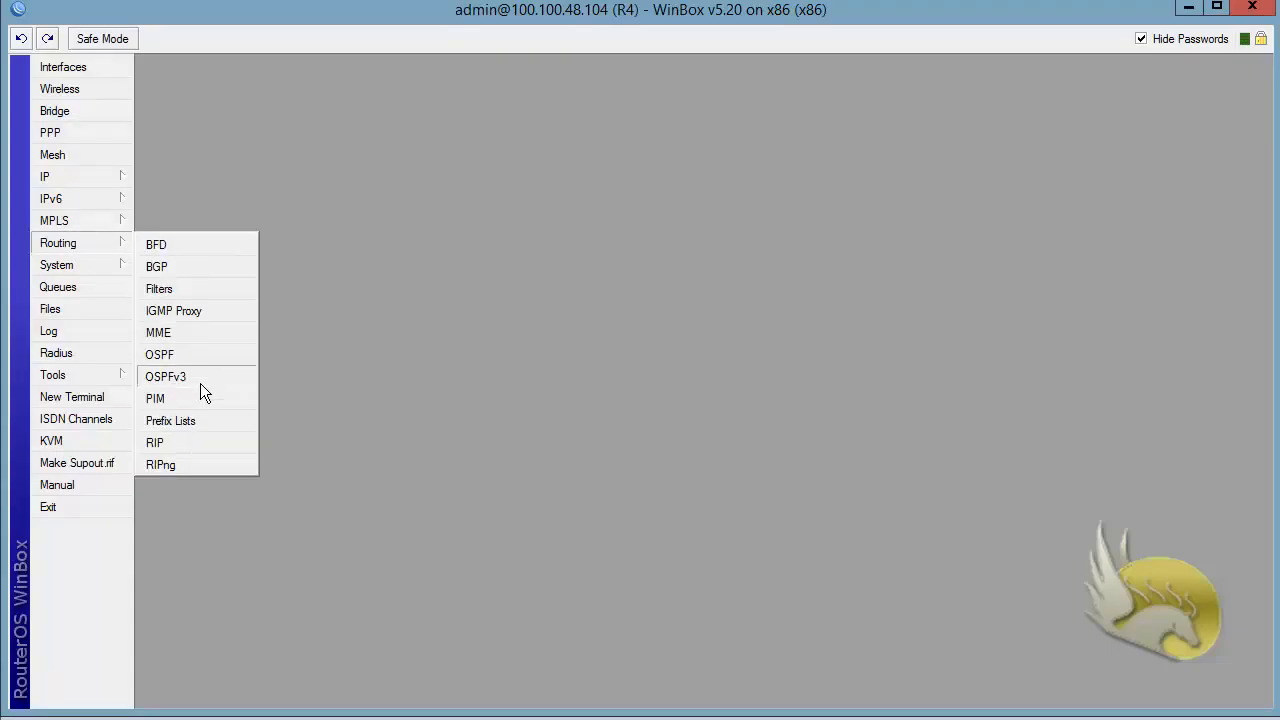
click(200, 441)
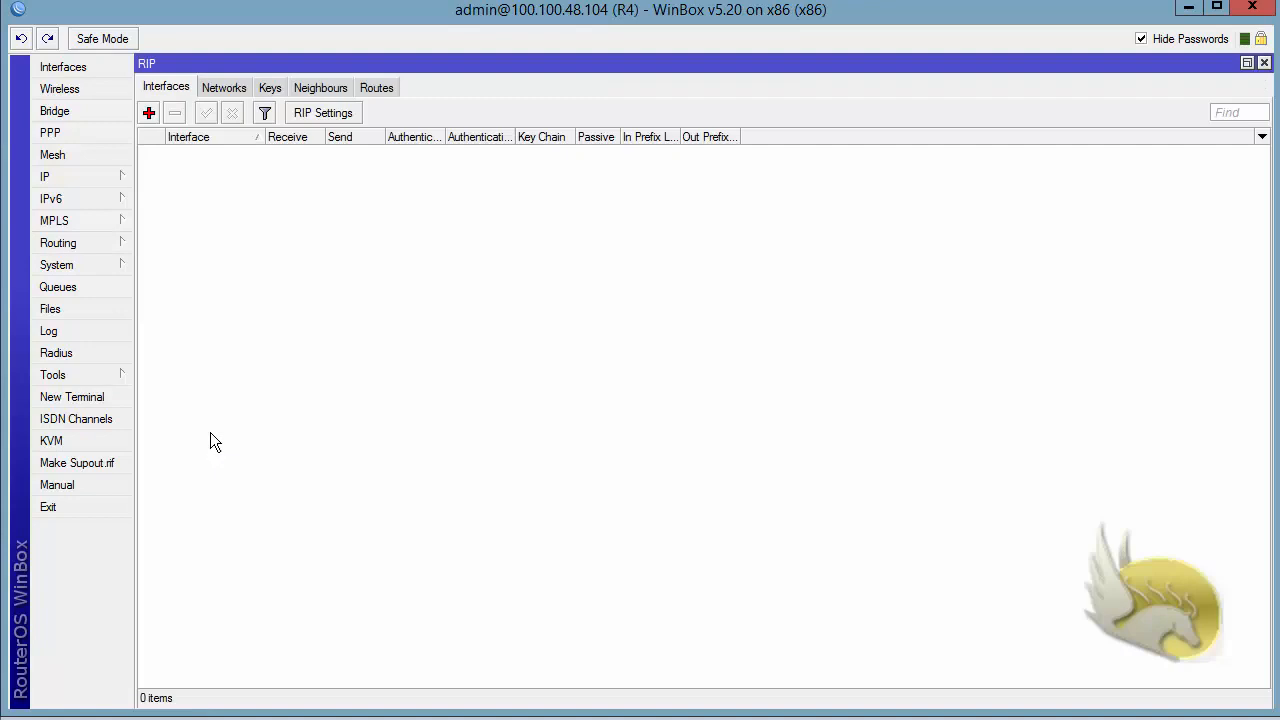
click(226, 89)
click(149, 113)
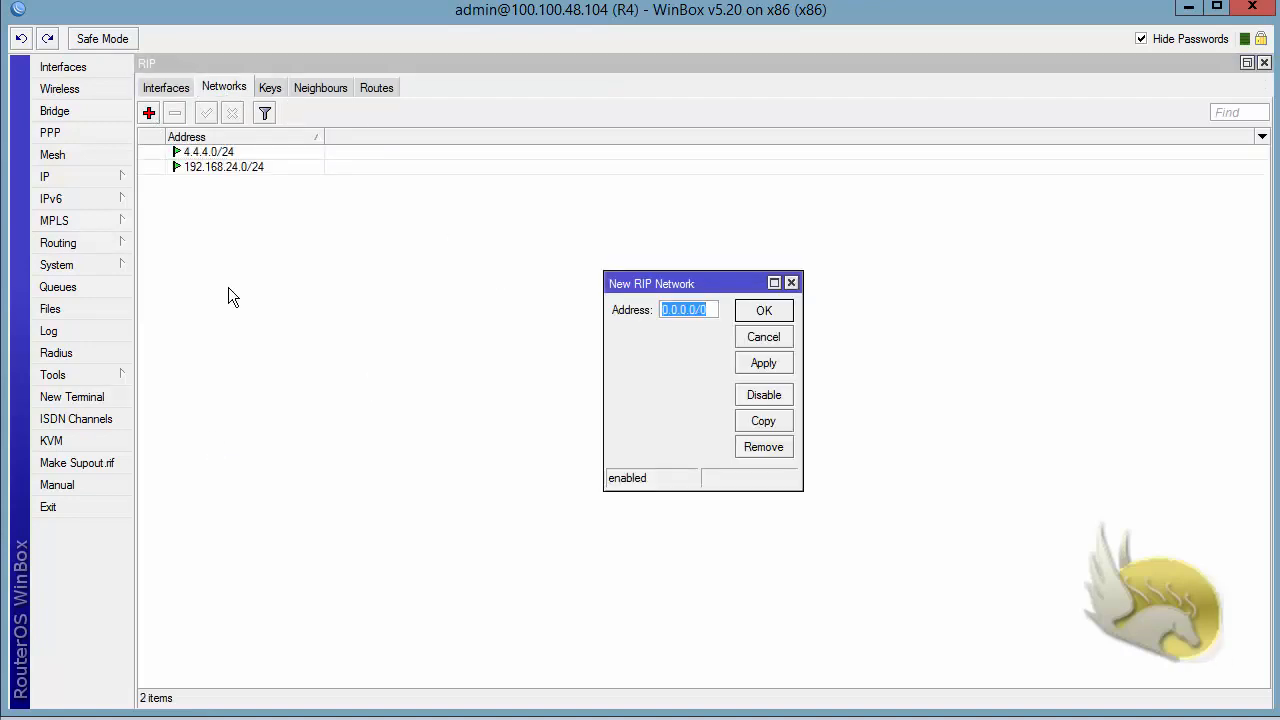
text(100.10)
text(0.)
text(48.0/)
text(24)
key(Return)
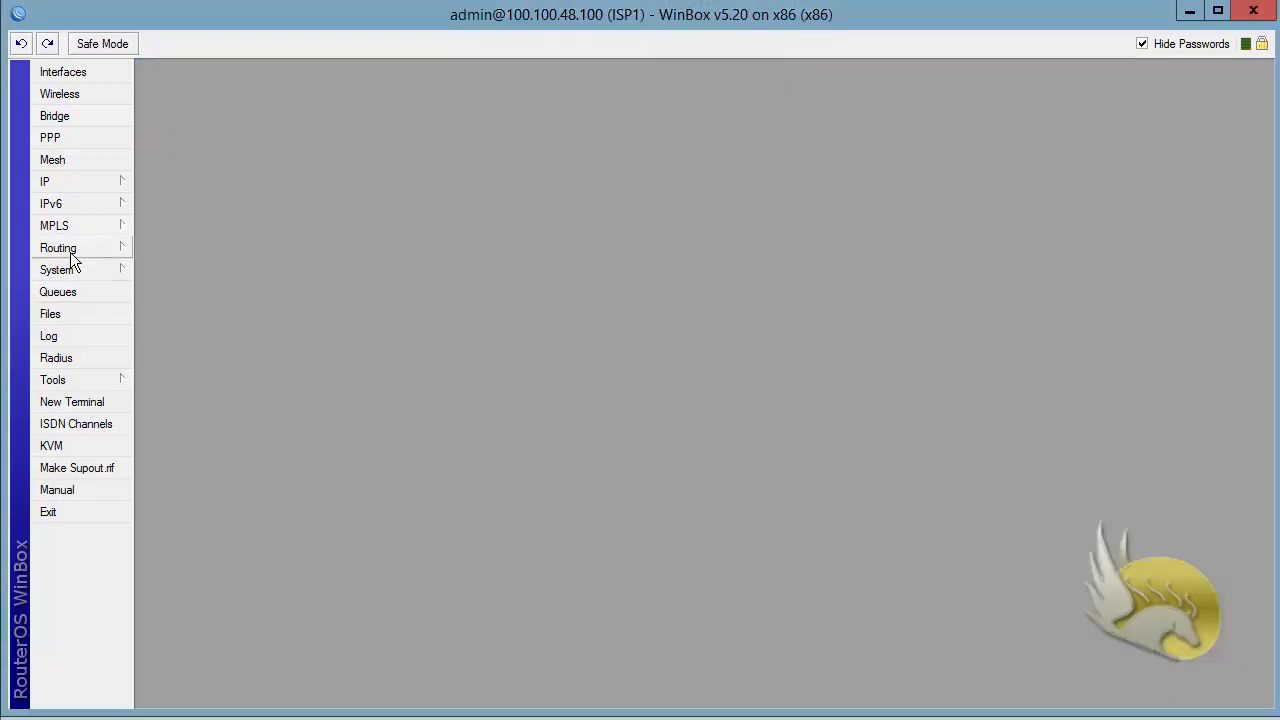
In ISP1's WinBox session, examine the advertised RIP networks and the RIP routes, selecting the 4.4.4.0/24 route.
click(72, 252)
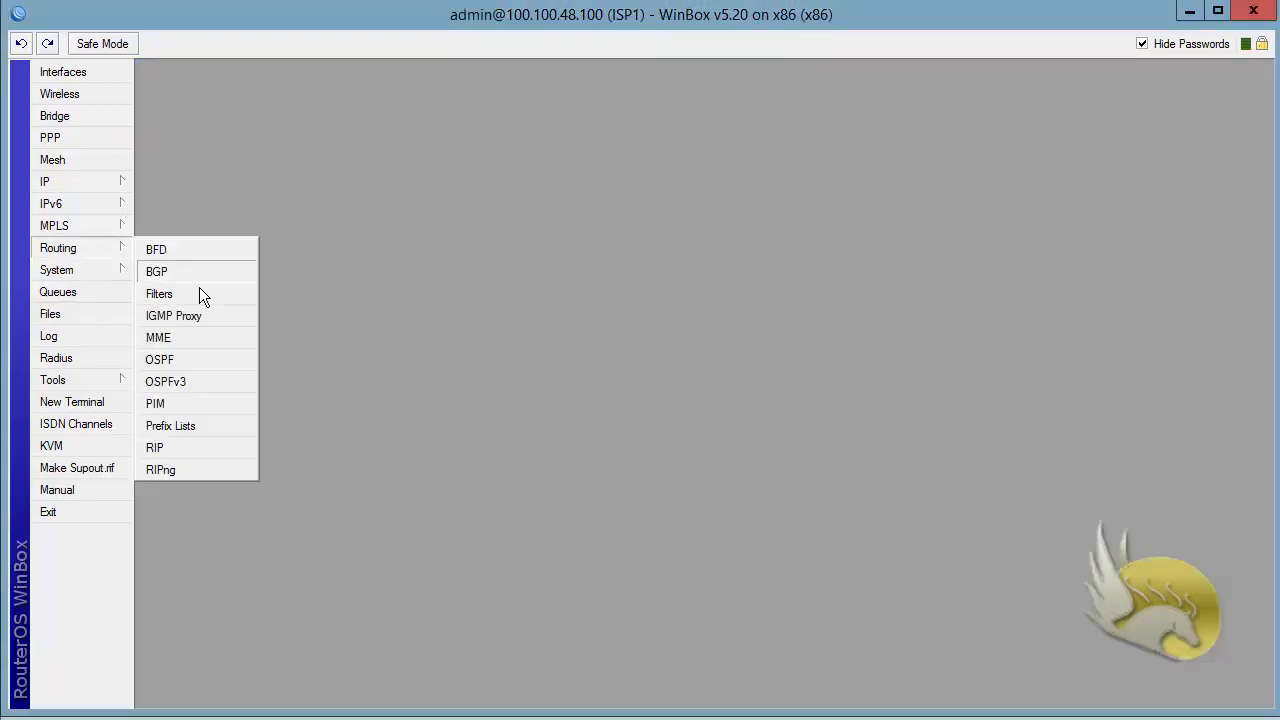
click(205, 444)
click(233, 93)
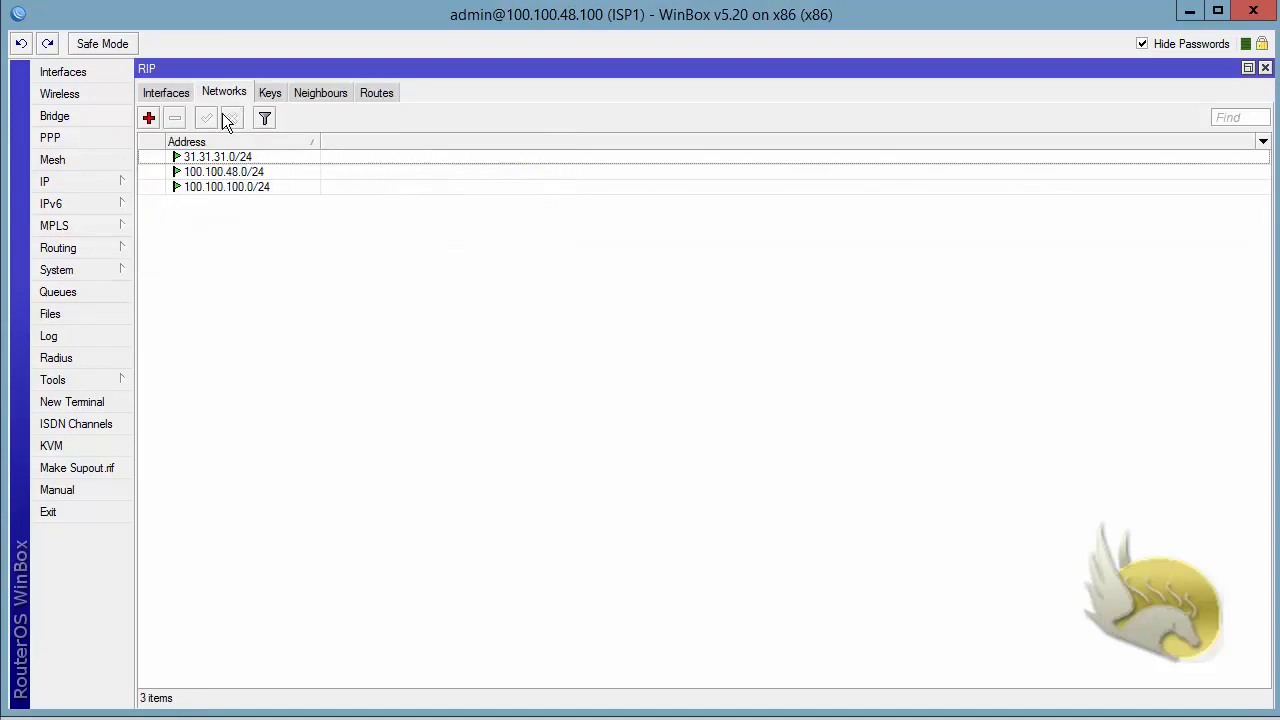
click(203, 188)
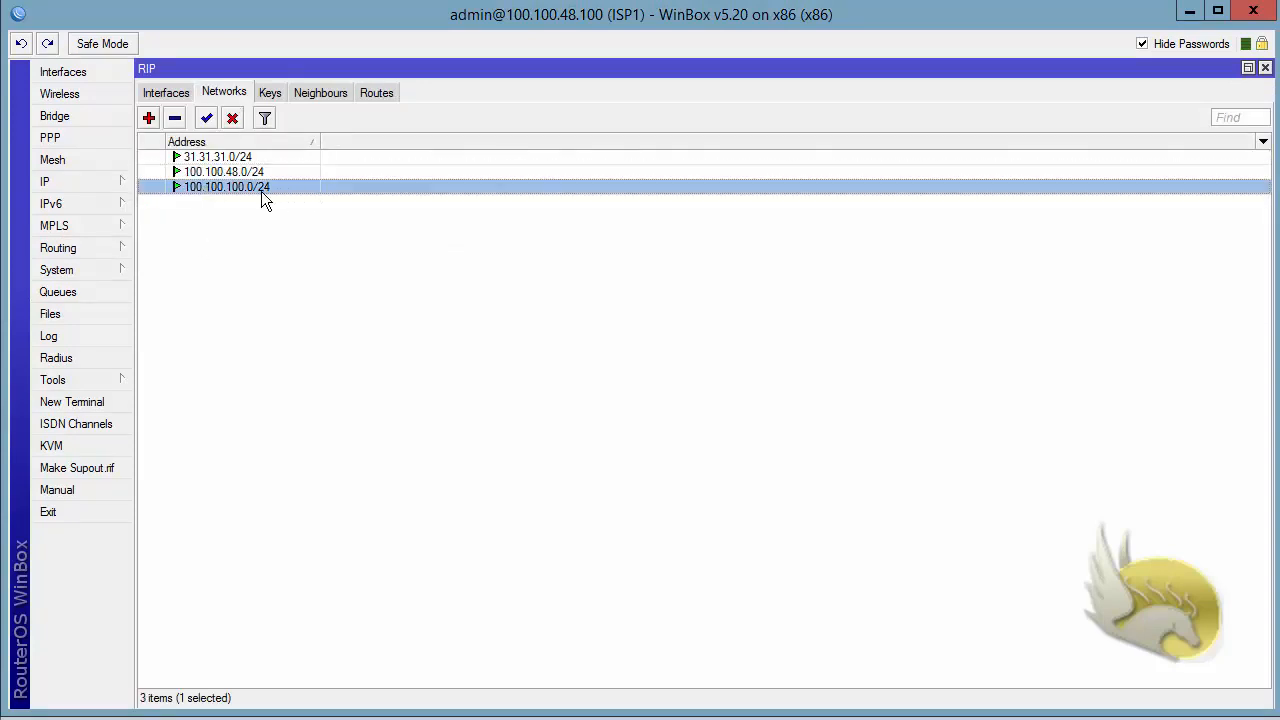
click(237, 172)
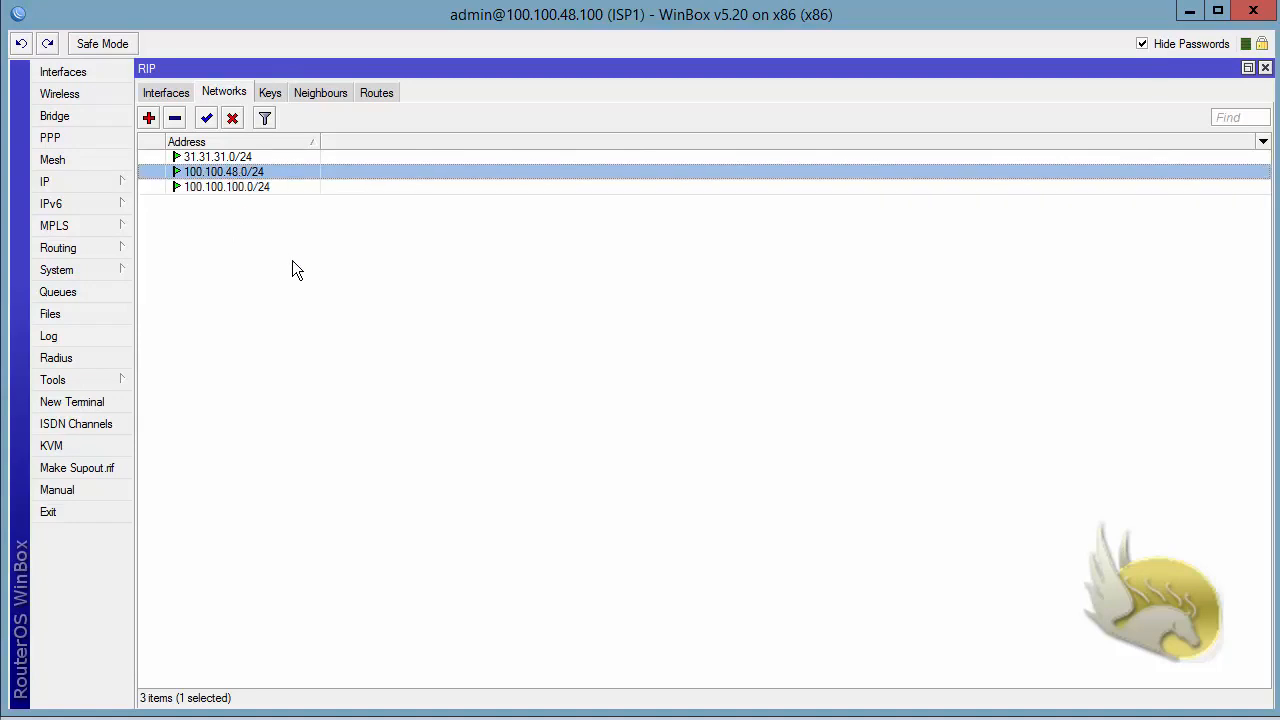
click(205, 157)
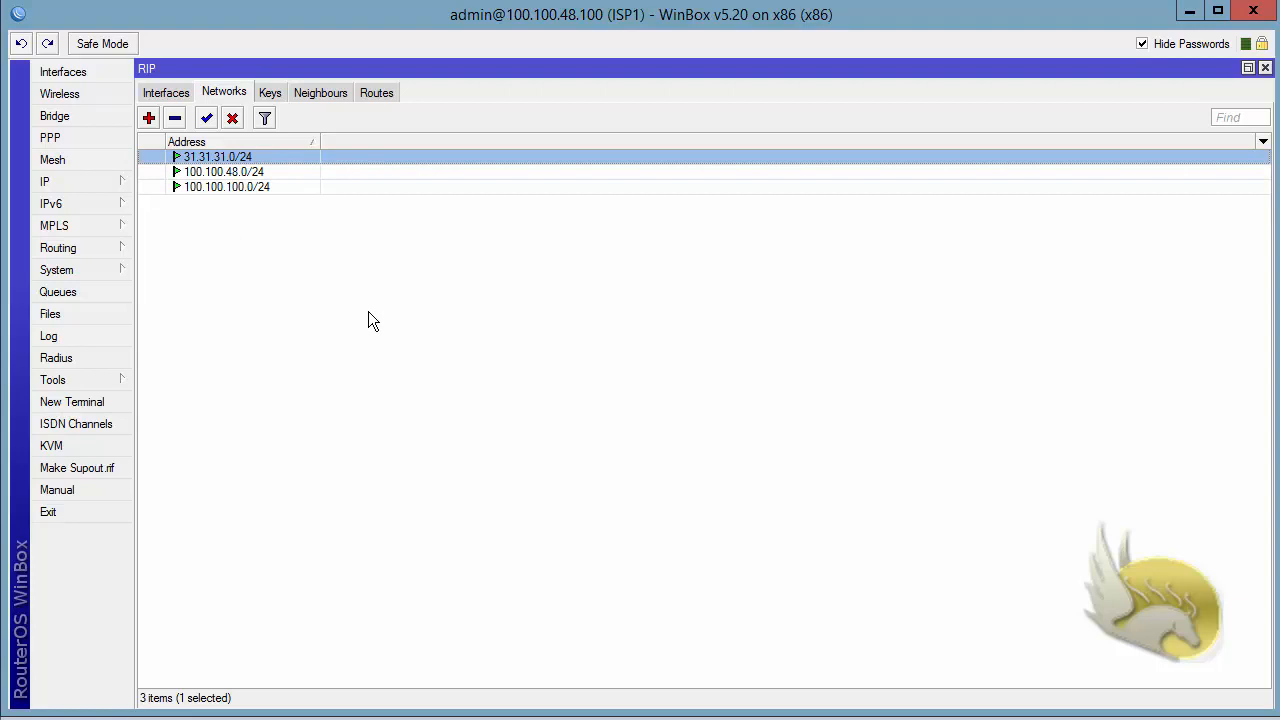
click(374, 95)
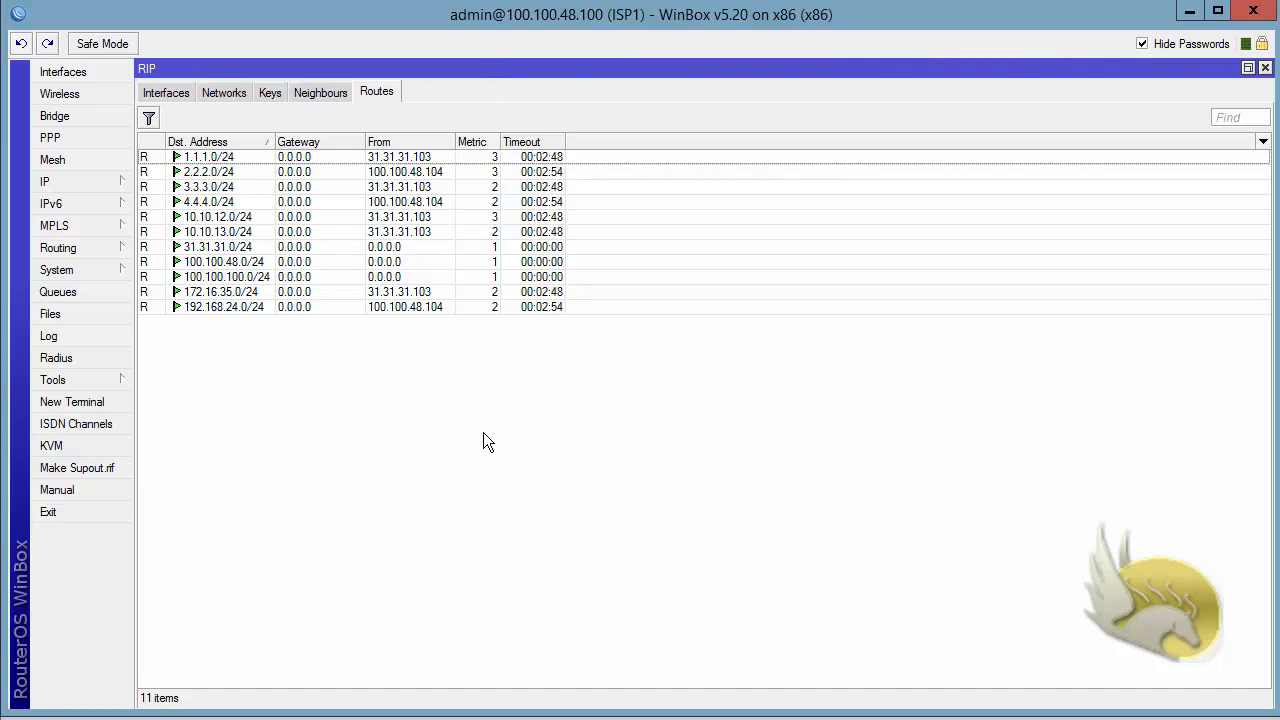
click(226, 203)
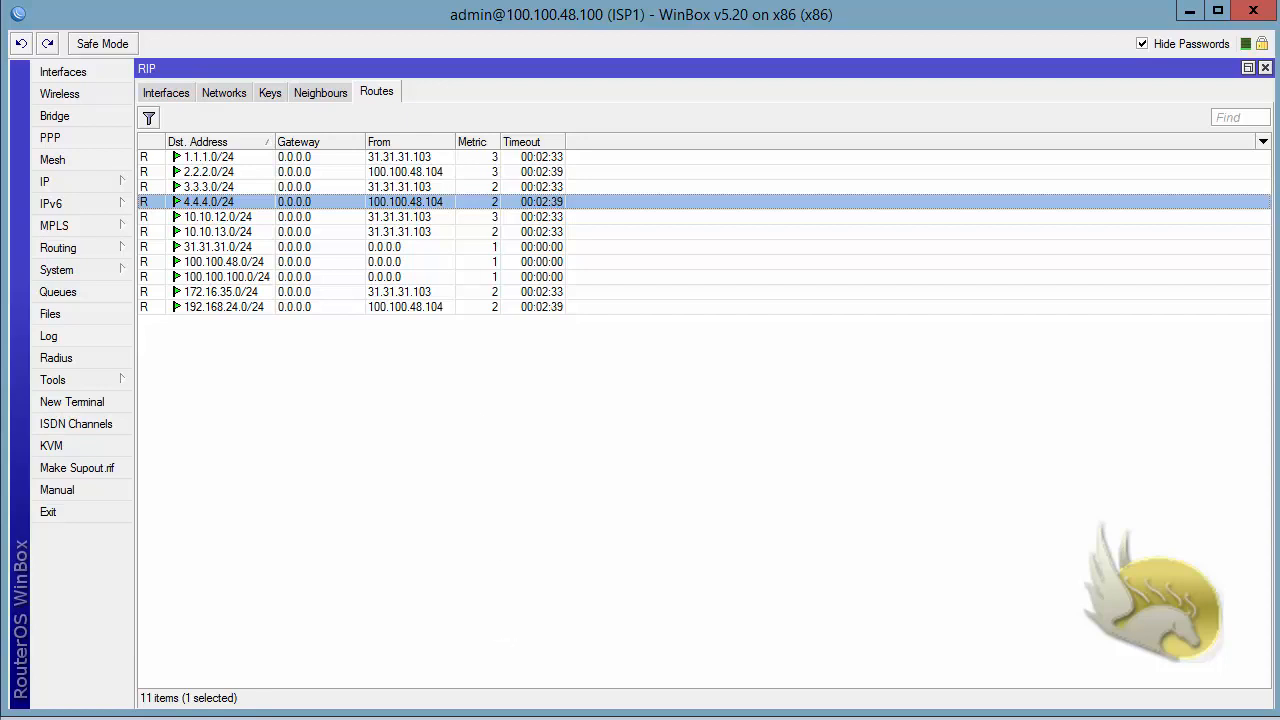
Switch to the Paint diagram and undo the two red circles around the link addresses.
click(533, 718)
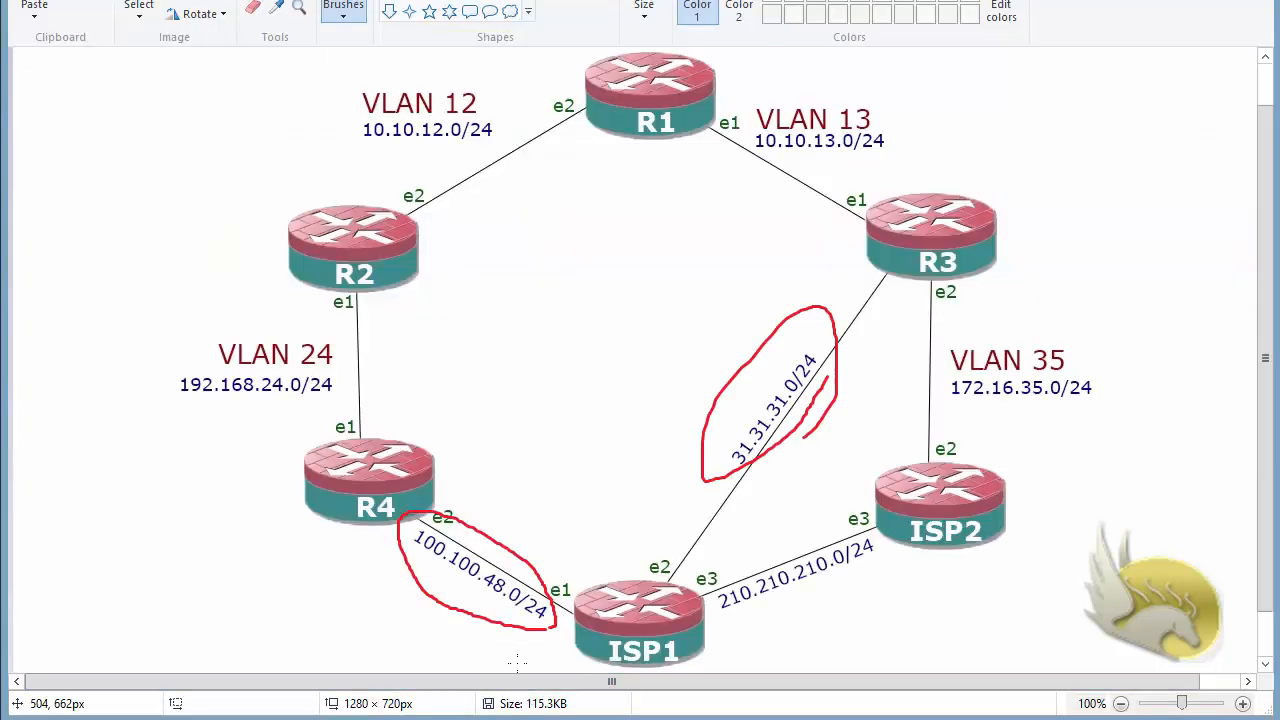
key(ctrl+z)
key(ctrl+z)
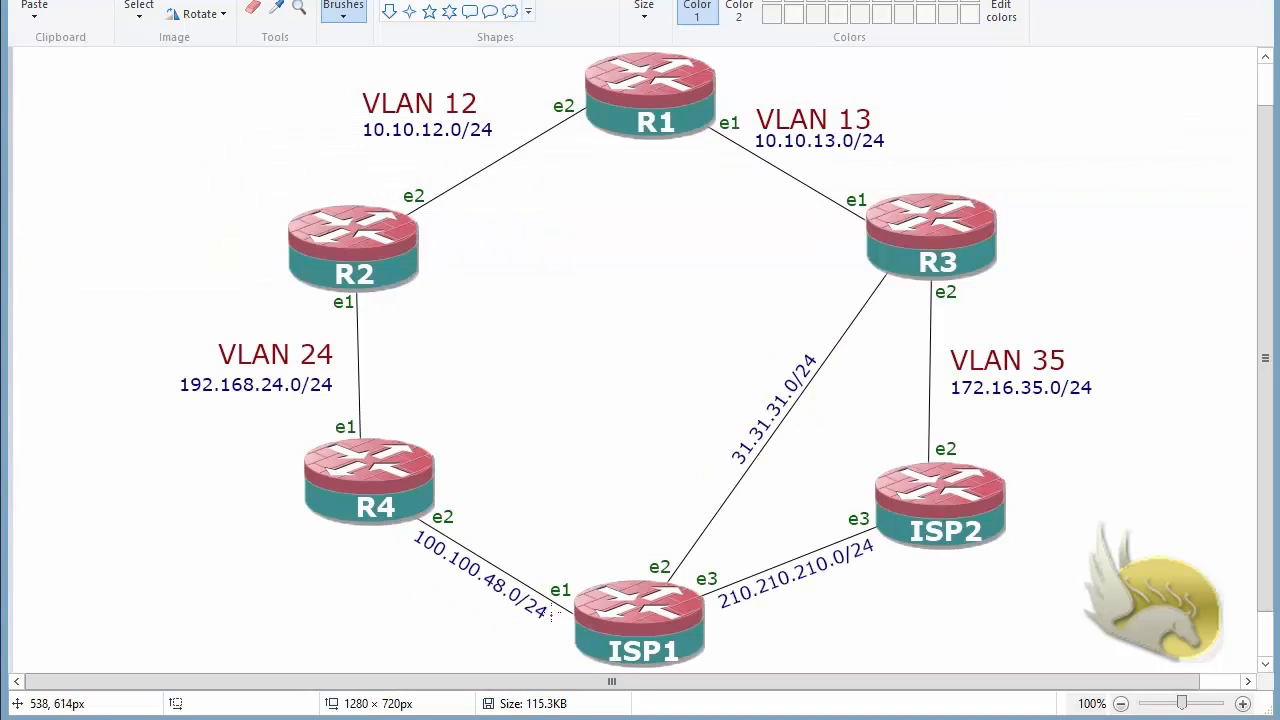
Cross out the link between R4 and ISP1 in red, and undo the cross.
mouse_move(490, 521)
mouse_down()
mouse_move(464, 593)
mouse_move(511, 546)
mouse_up()
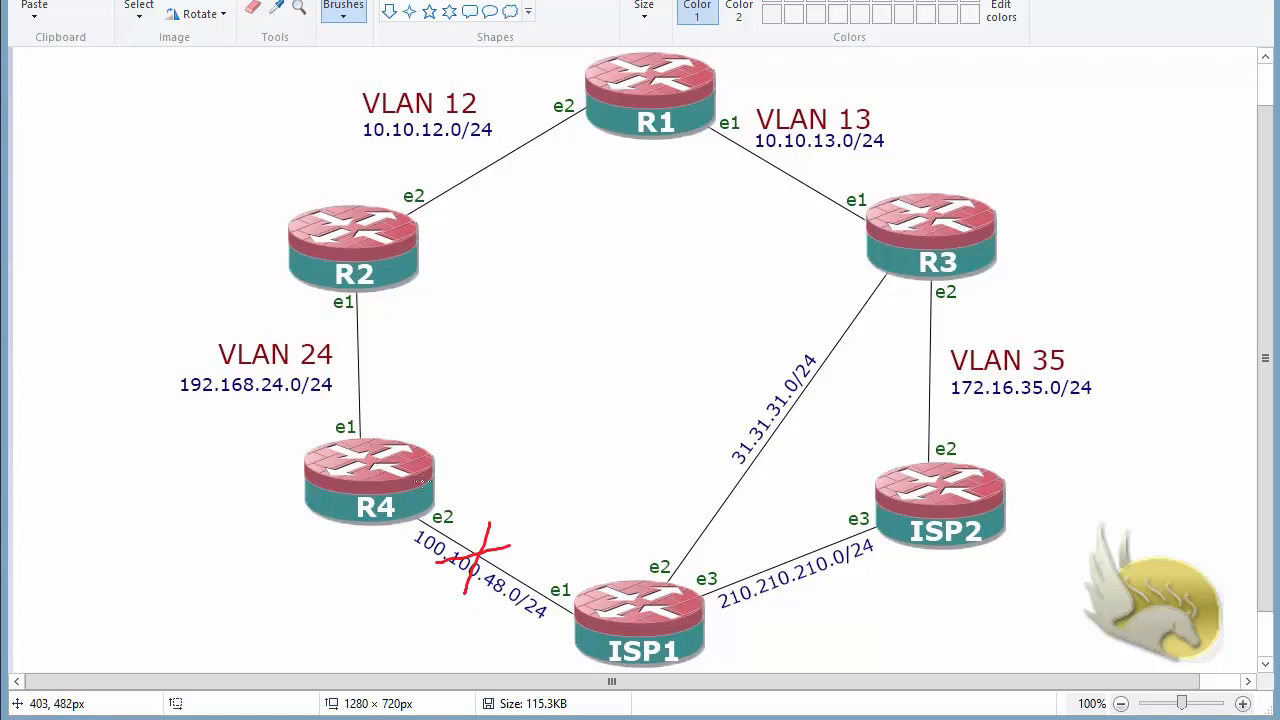
key(ctrl+z)
key(ctrl+z)
Tick R4, trace the R3-ISP1-R4 path in red and the R3-R1-R2-R4 path in blue, and label them 3 and 4.
drag(362, 472, 385, 446)
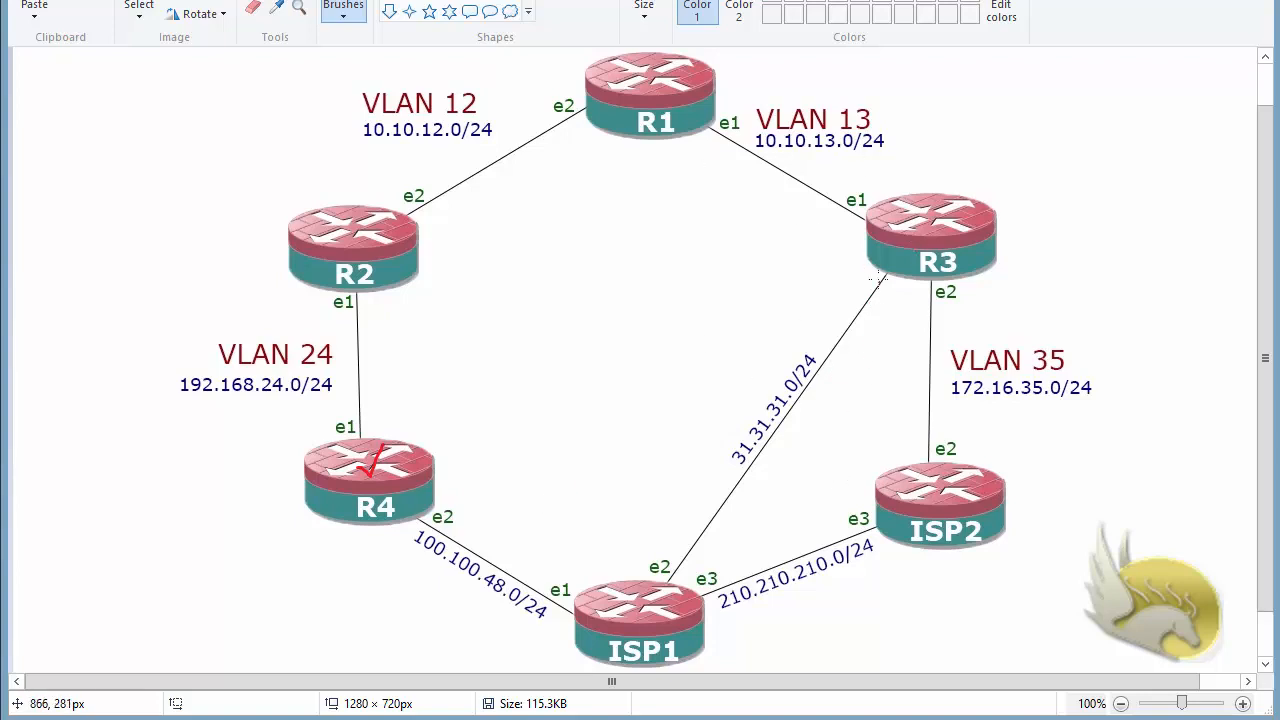
mouse_move(877, 266)
mouse_down()
mouse_move(840, 272)
mouse_move(696, 388)
mouse_move(671, 576)
mouse_move(608, 520)
mouse_move(463, 494)
mouse_move(421, 506)
mouse_move(401, 472)
mouse_move(368, 476)
mouse_up()
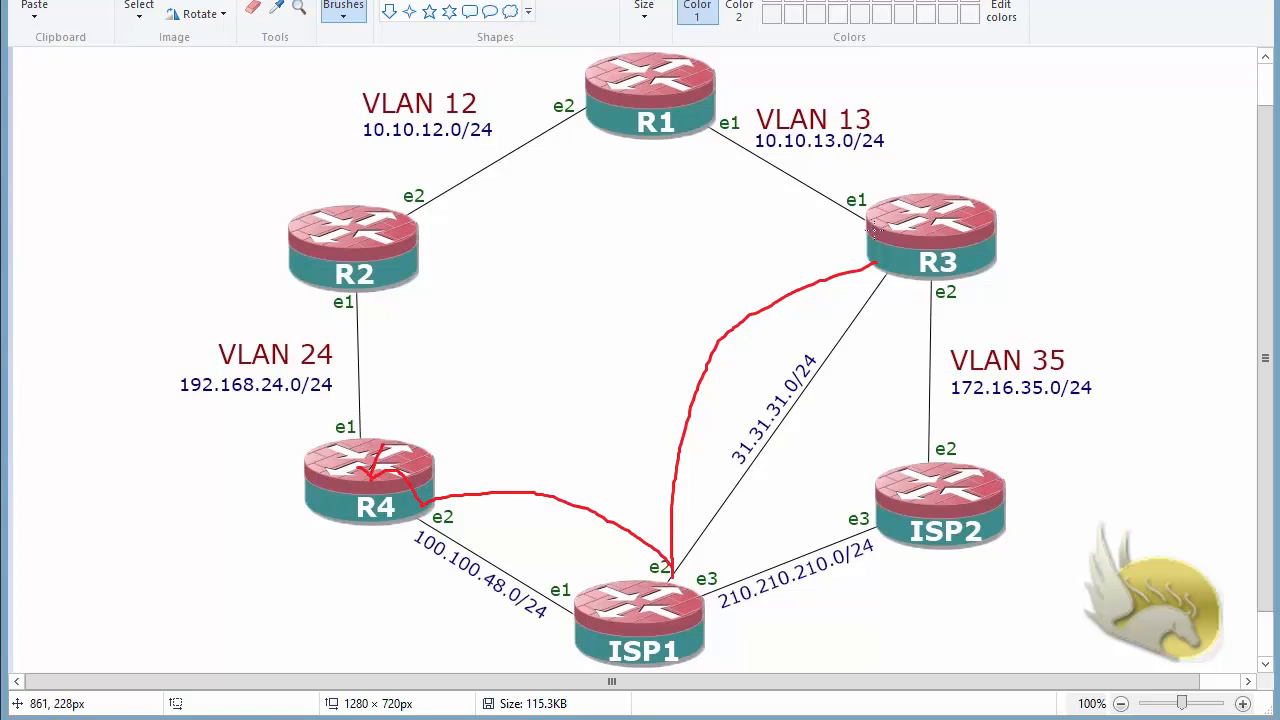
mouse_move(872, 230)
mouse_down()
mouse_move(720, 207)
mouse_move(680, 122)
mouse_move(671, 158)
mouse_move(337, 269)
mouse_move(356, 283)
mouse_move(377, 390)
mouse_move(358, 442)
mouse_move(376, 441)
mouse_move(400, 468)
mouse_move(382, 476)
mouse_up()
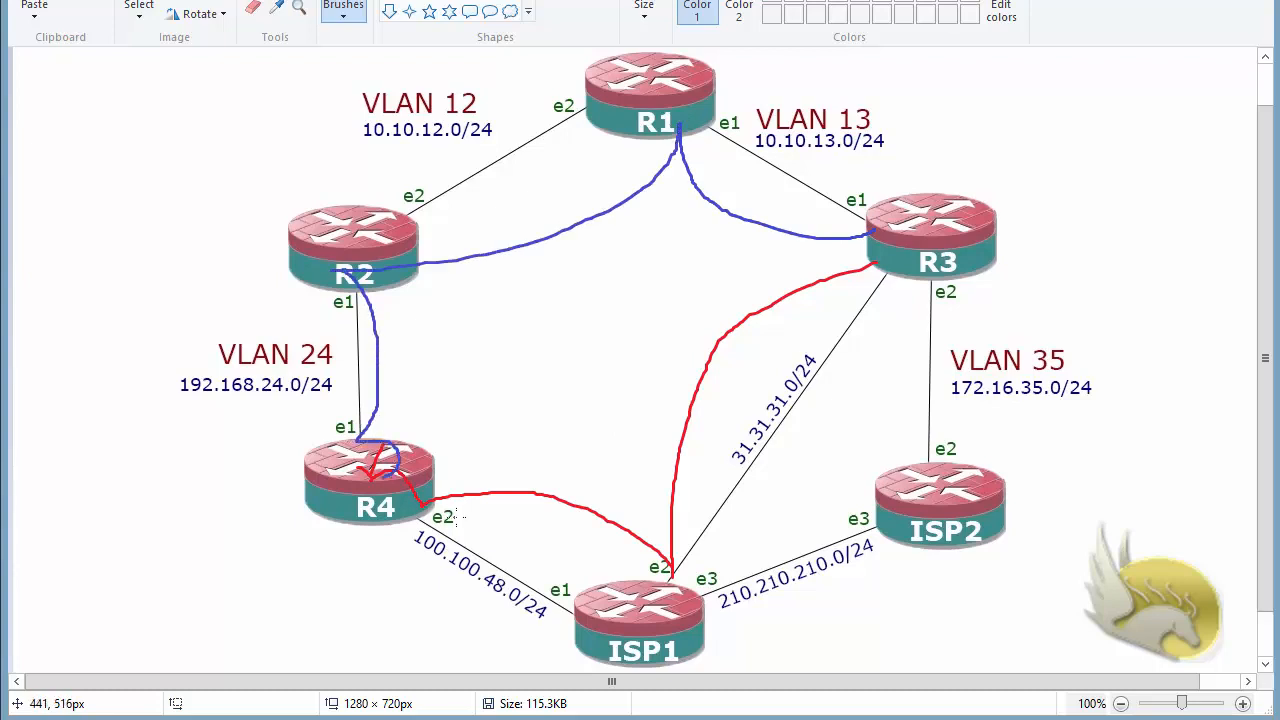
mouse_move(513, 263)
mouse_down()
mouse_move(514, 296)
mouse_move(532, 300)
mouse_up()
drag(690, 338, 700, 366)
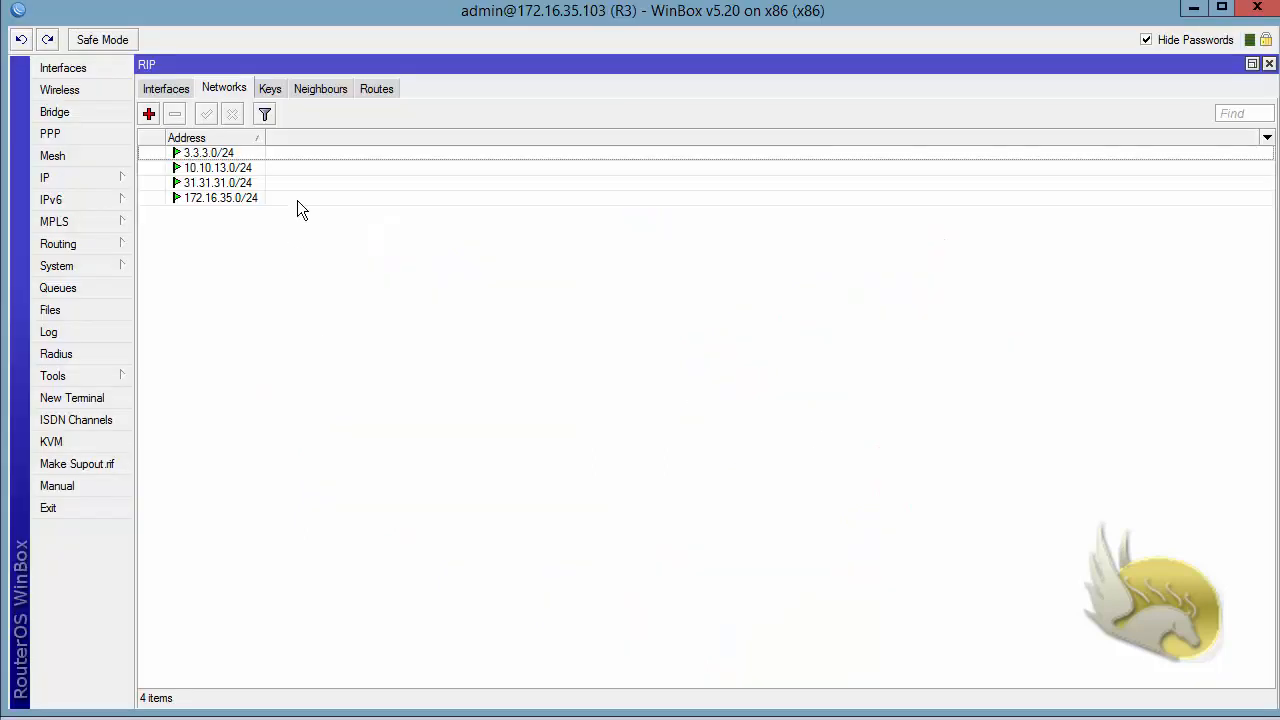
In R3's WinBox session, examine the RIP routes and select the 4.4.4.0/24 route.
click(376, 89)
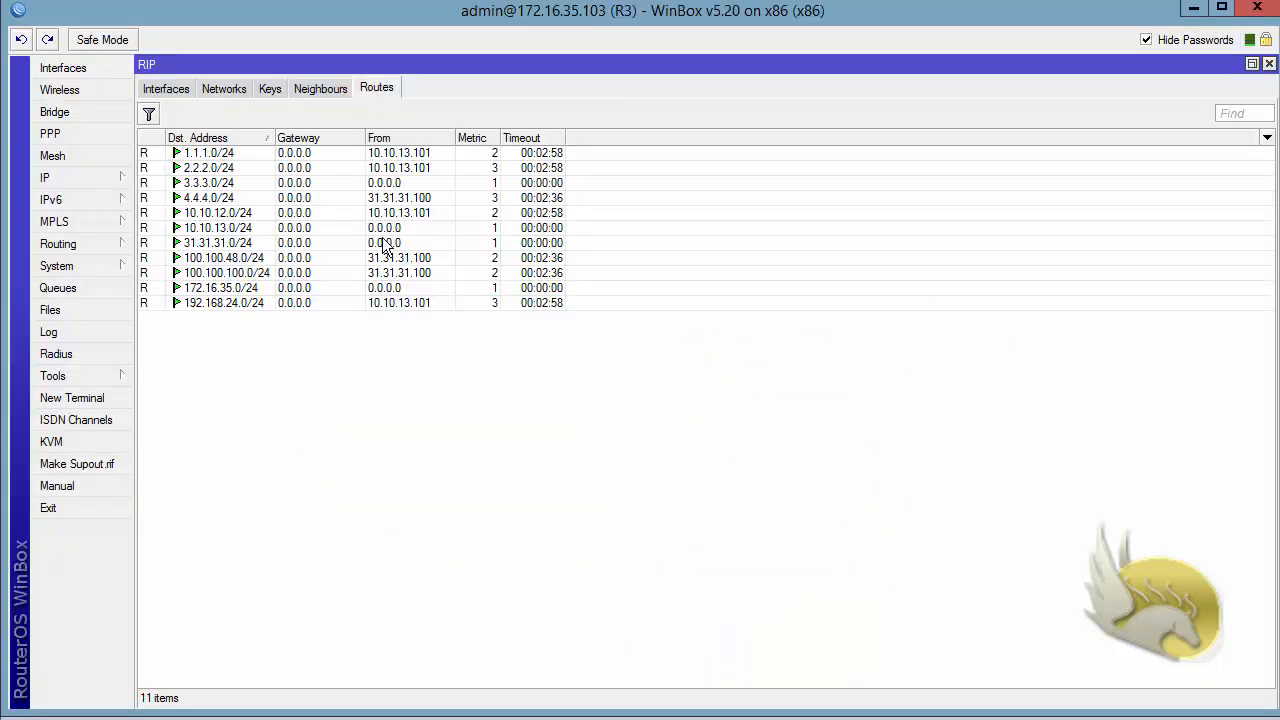
click(239, 198)
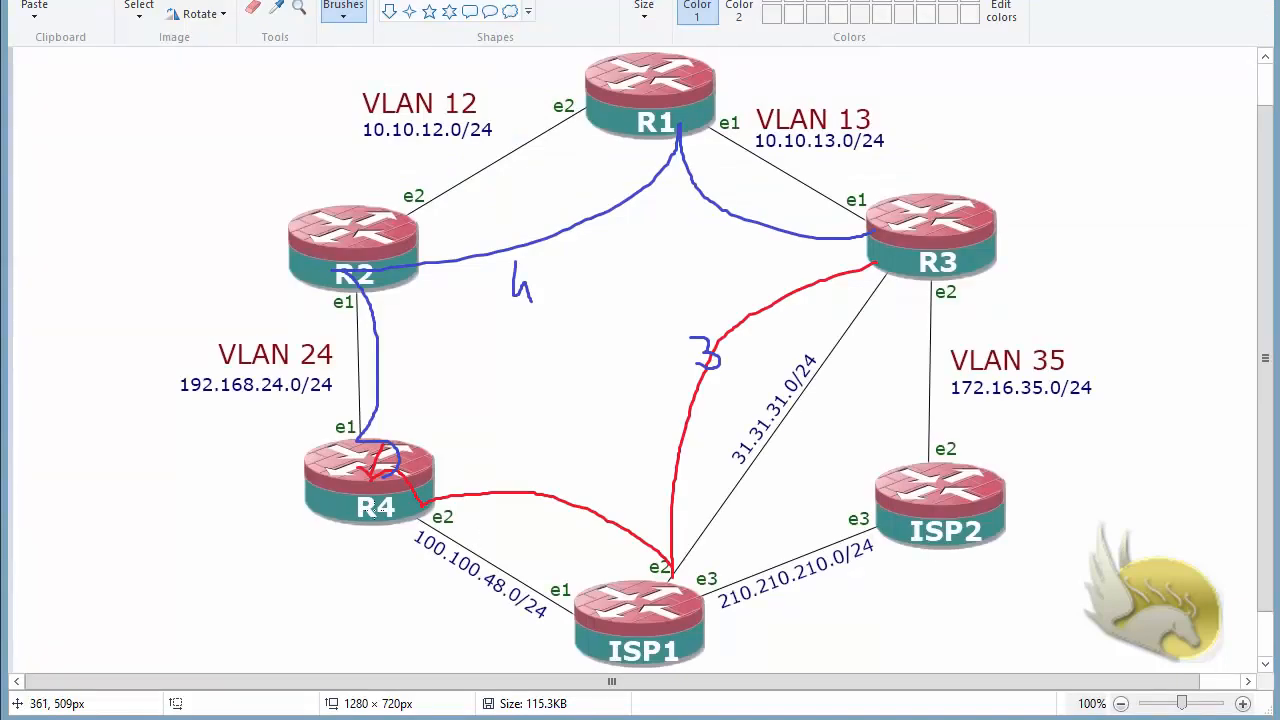
On the Paint diagram, tick the R2-R4 link and cross out the path between R4 and ISP1 in blue.
mouse_move(362, 352)
mouse_down()
mouse_move(376, 362)
mouse_move(412, 282)
mouse_up()
drag(546, 433, 494, 560)
drag(481, 444, 568, 546)
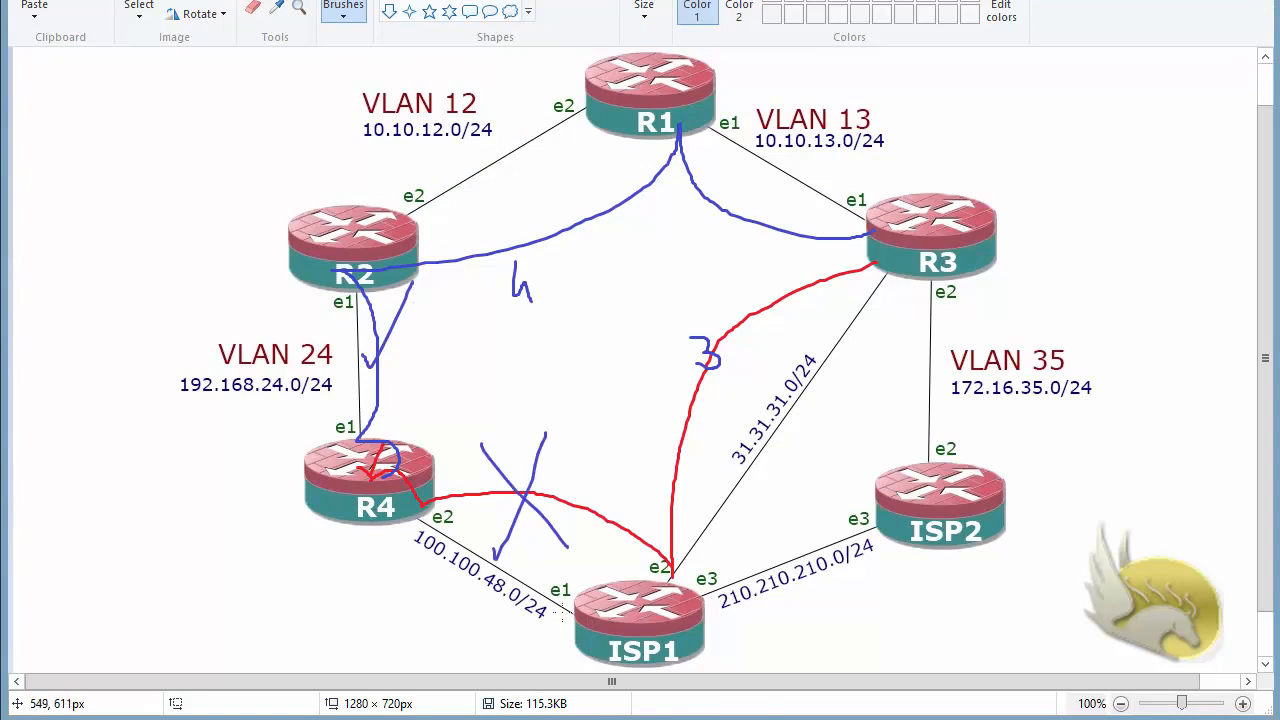
Undo all the path, label, tick and cross annotations until the network diagram is clean.
key(ctrl+z)
key(ctrl+z)
key(ctrl+z)
key(ctrl+z)
key(ctrl+z)
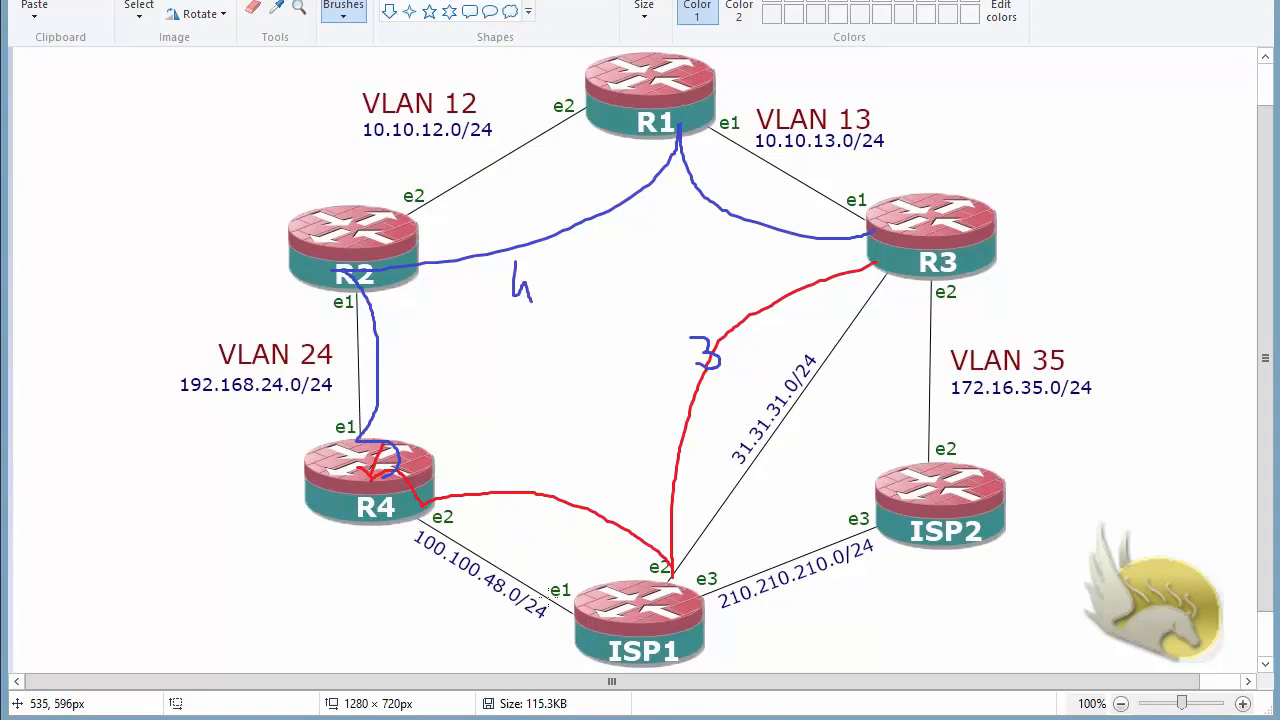
key(ctrl+z)
key(ctrl+z)
key(ctrl+z)
key(ctrl+z)
key(ctrl+z)
key(ctrl+z)
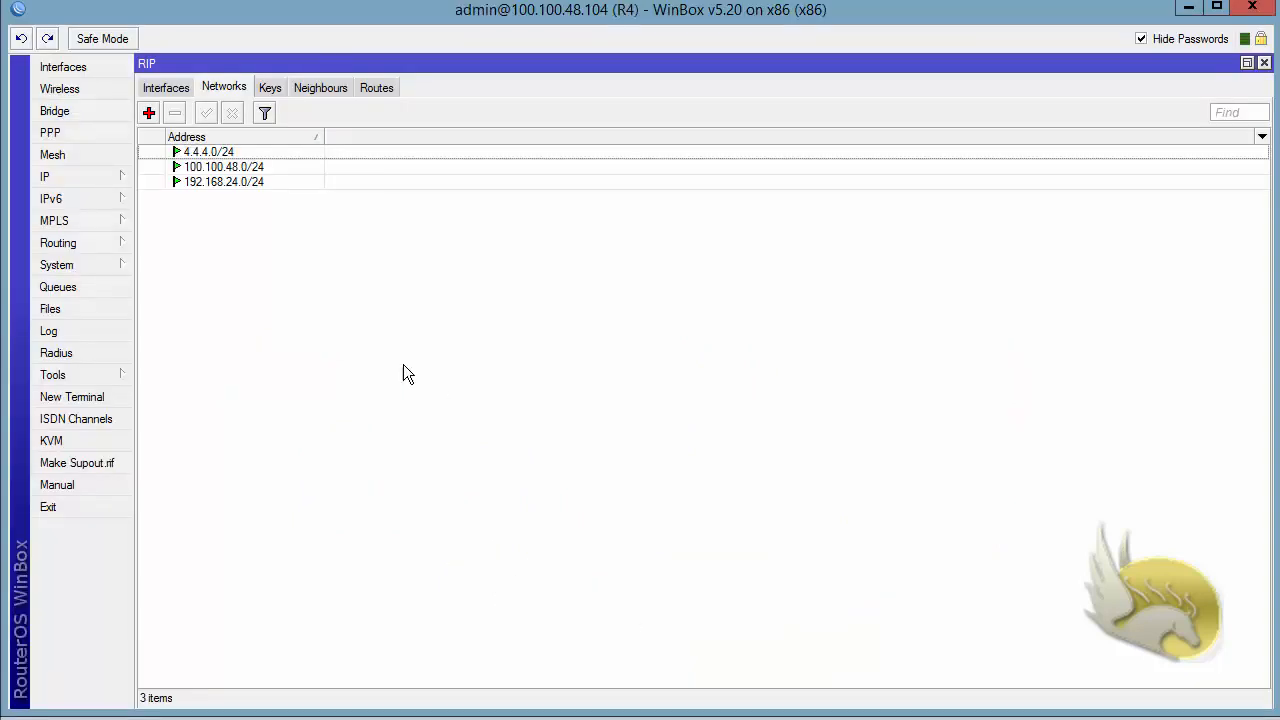
In R4's WinBox session, start a new prefix list rule with the chain RIP-OUT.
click(98, 245)
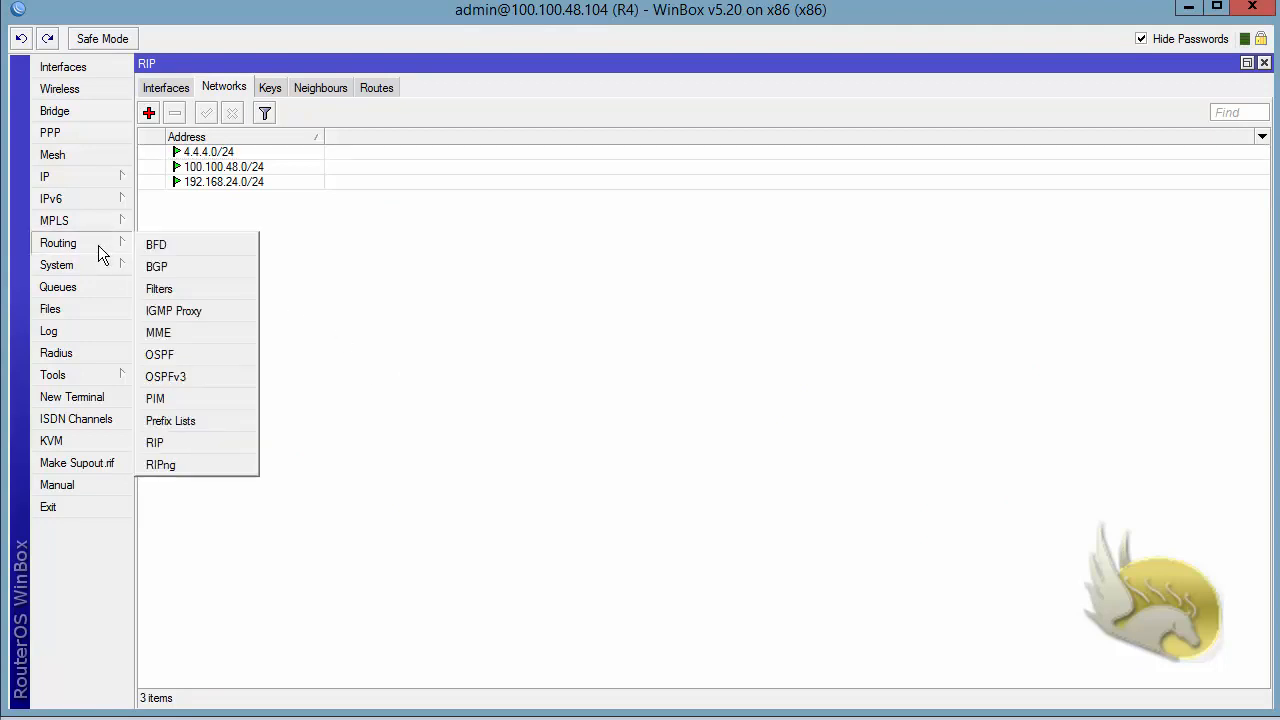
click(224, 421)
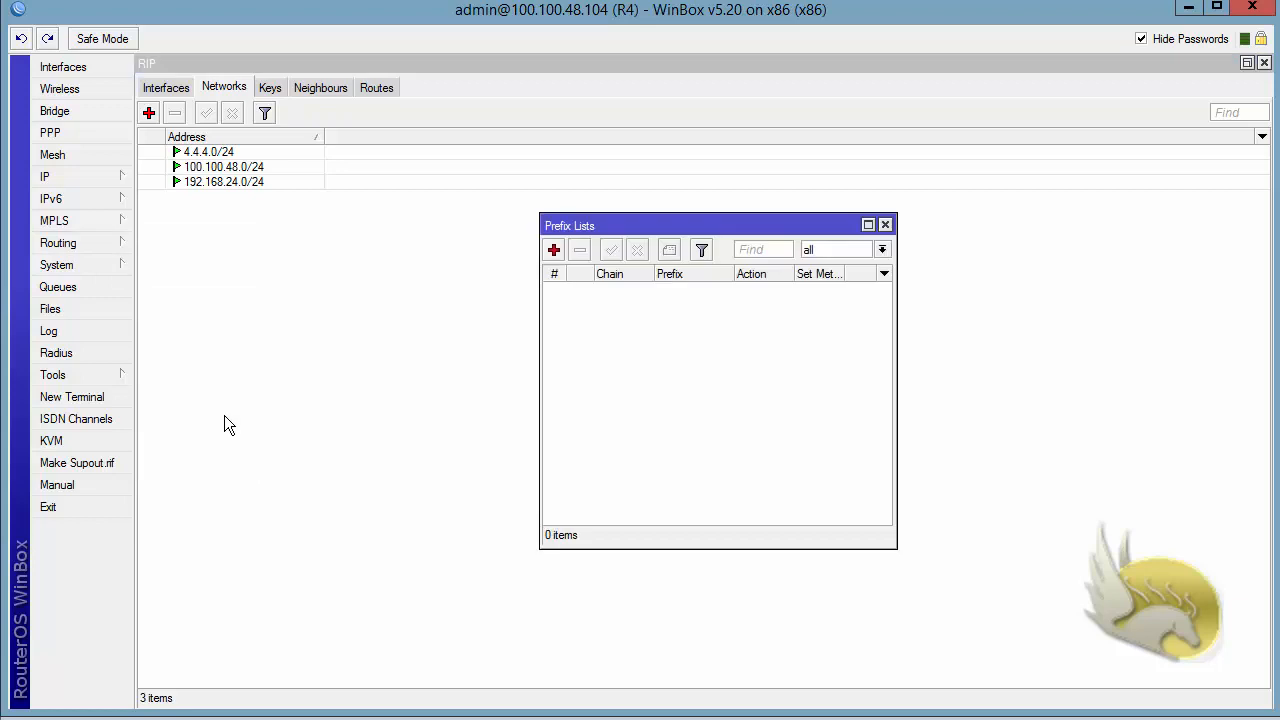
click(554, 251)
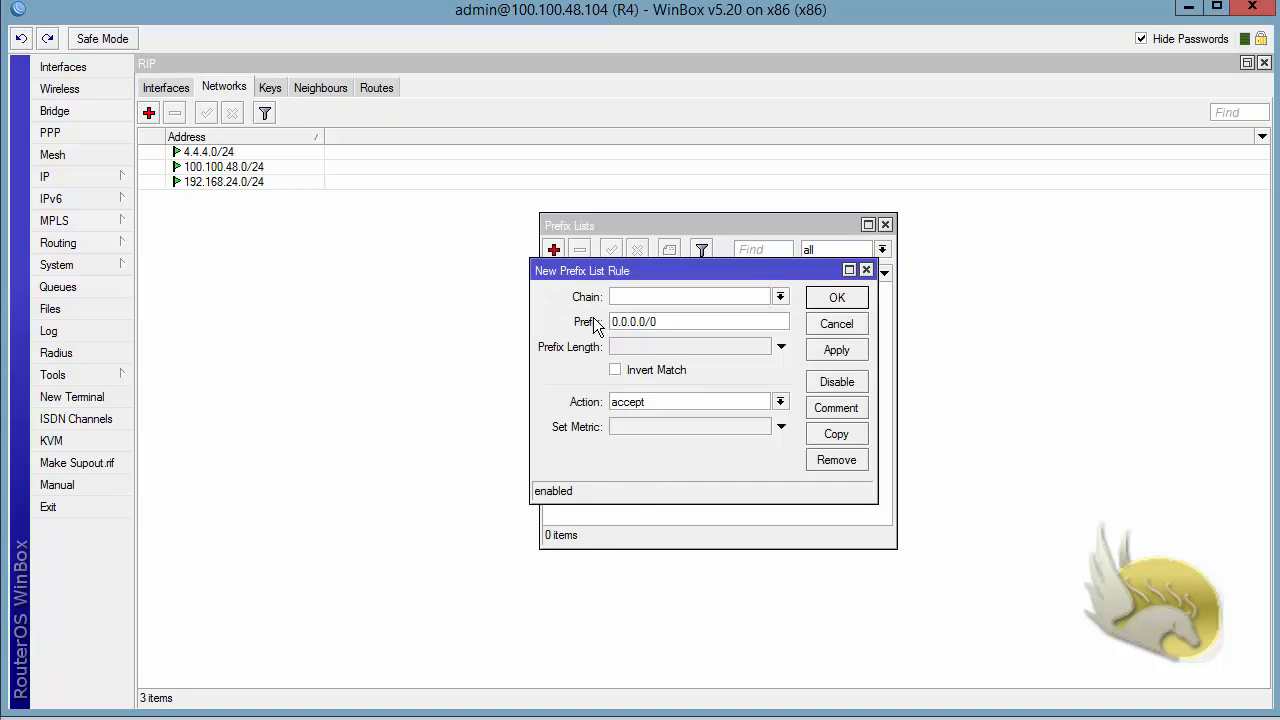
text(RIP-OUT)
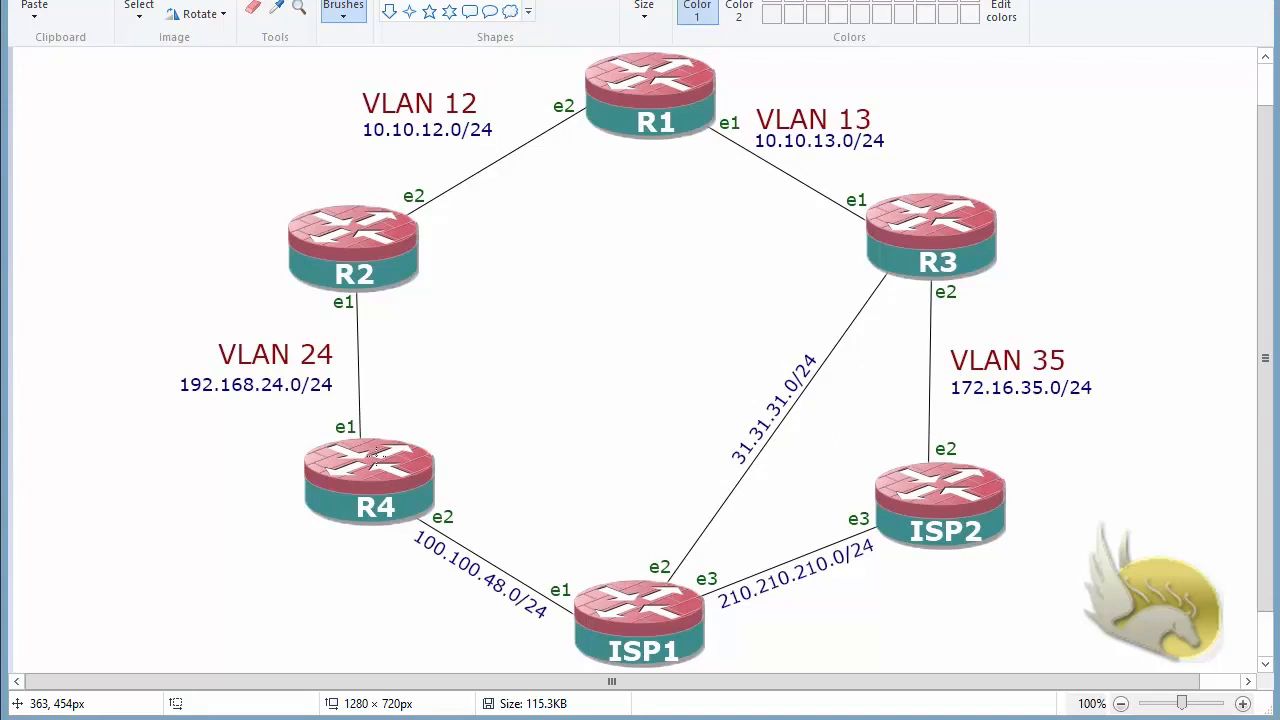
On the Paint diagram, sketch an arrow going out of R4 towards ISP1.
drag(398, 478, 489, 509)
drag(490, 510, 460, 503)
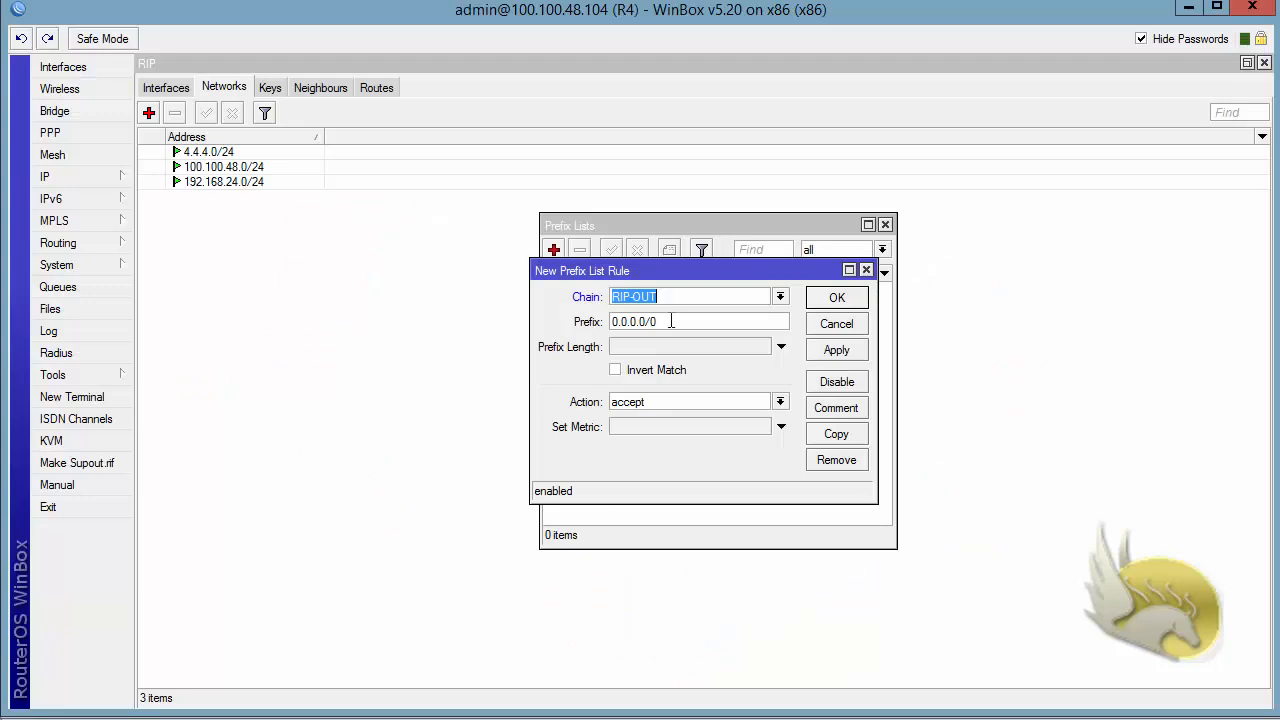
Set the R4 rule's prefix to 4.4.4.0/24 and action to discard, save it, and maximize the Prefix Lists window.
key(Tab)
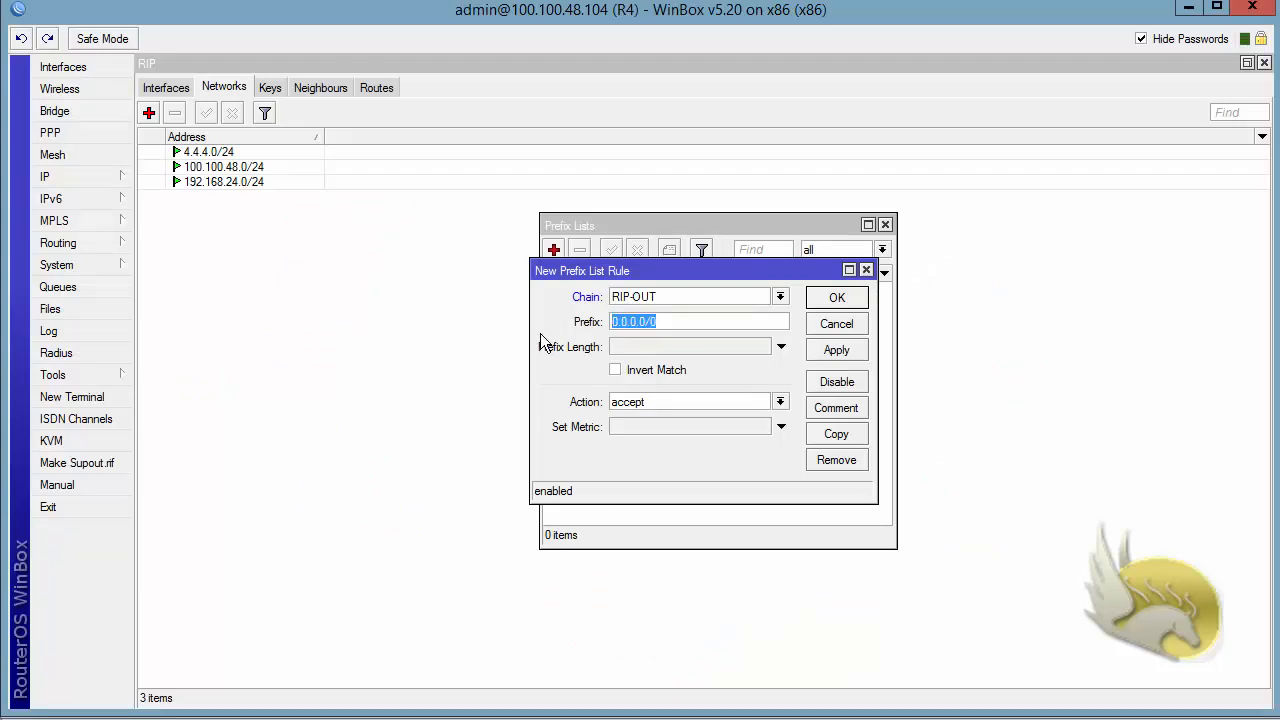
text(4.4.4.0/24)
click(779, 402)
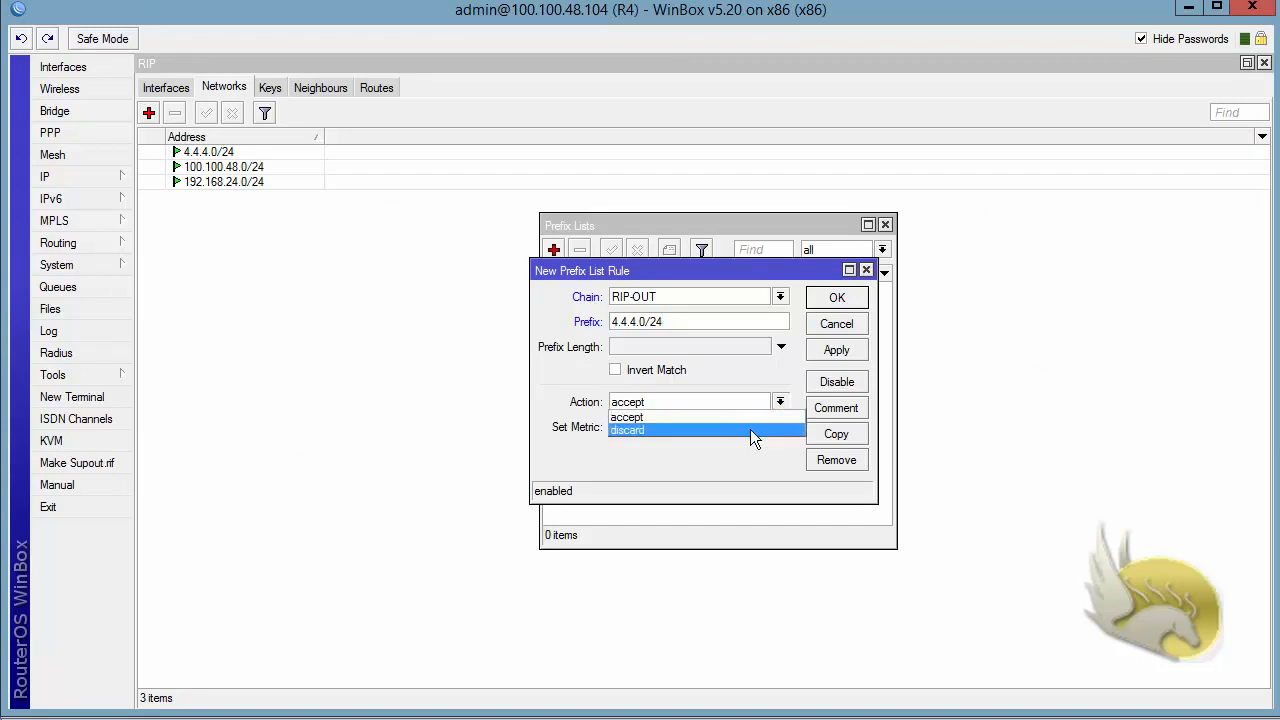
click(750, 429)
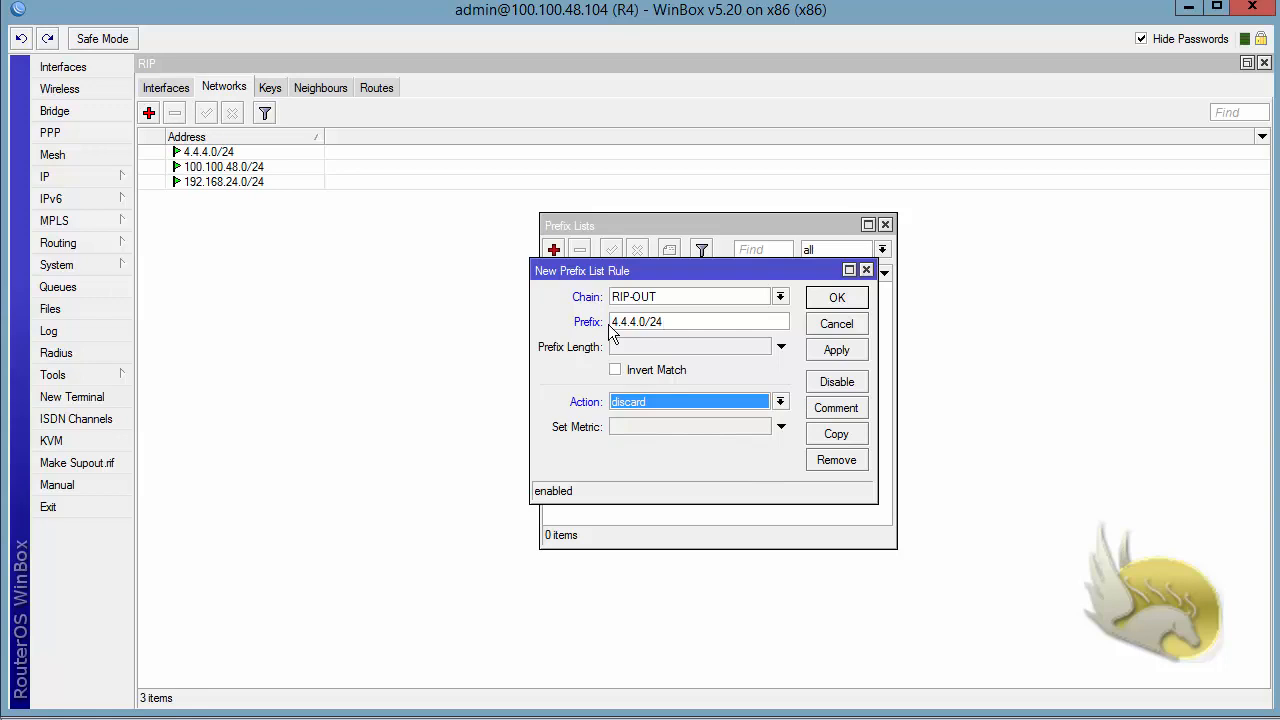
click(823, 300)
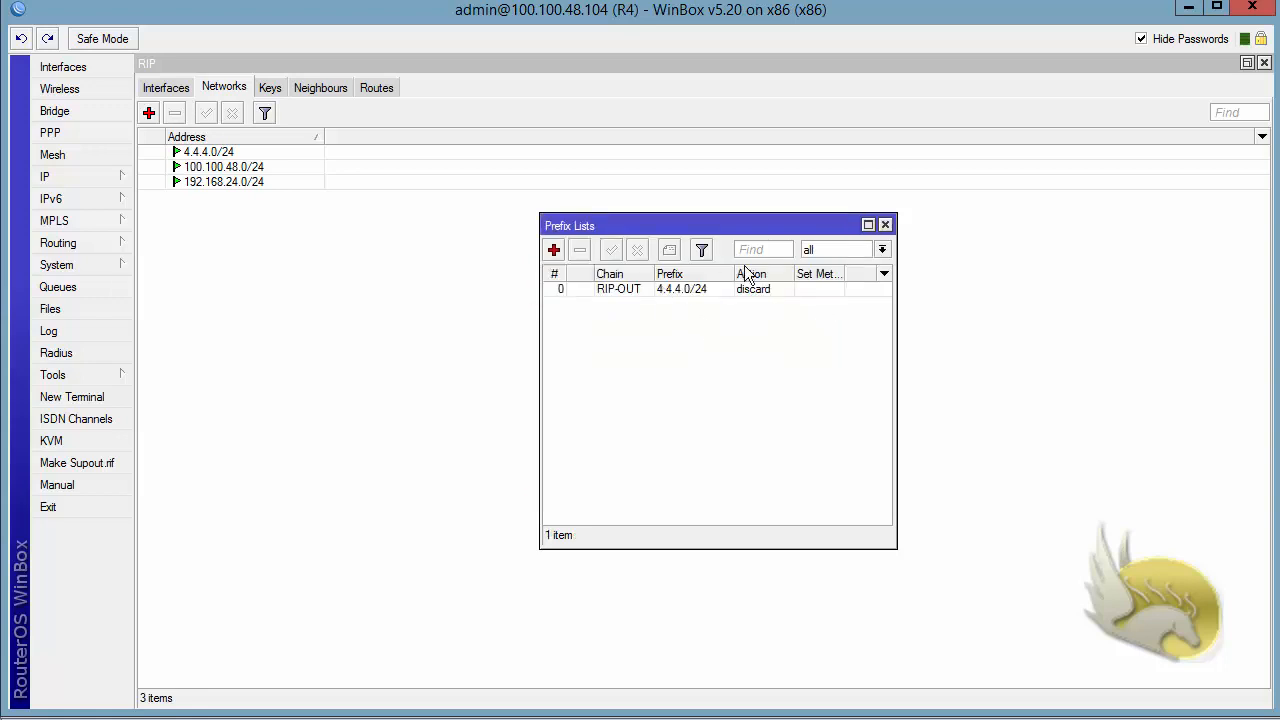
click(868, 224)
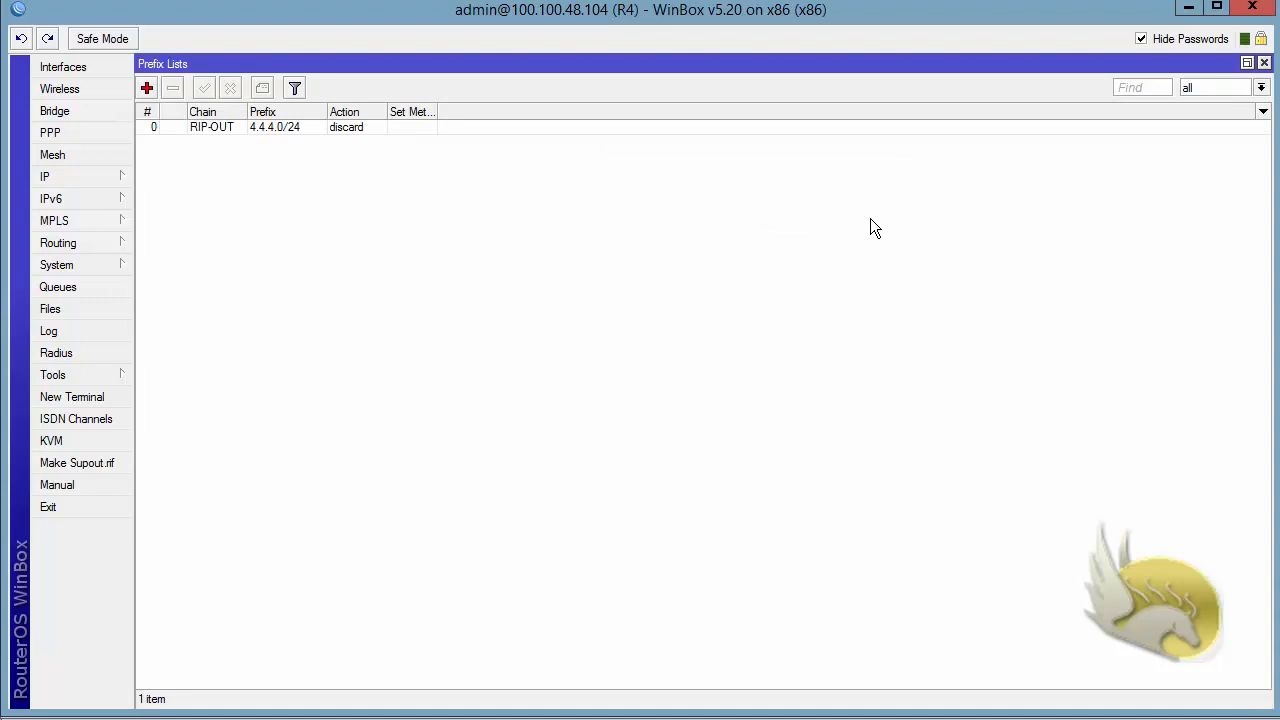
Start a new RIP interface entry on R4 and mark R4's e2 interface on the Paint network diagram.
click(76, 247)
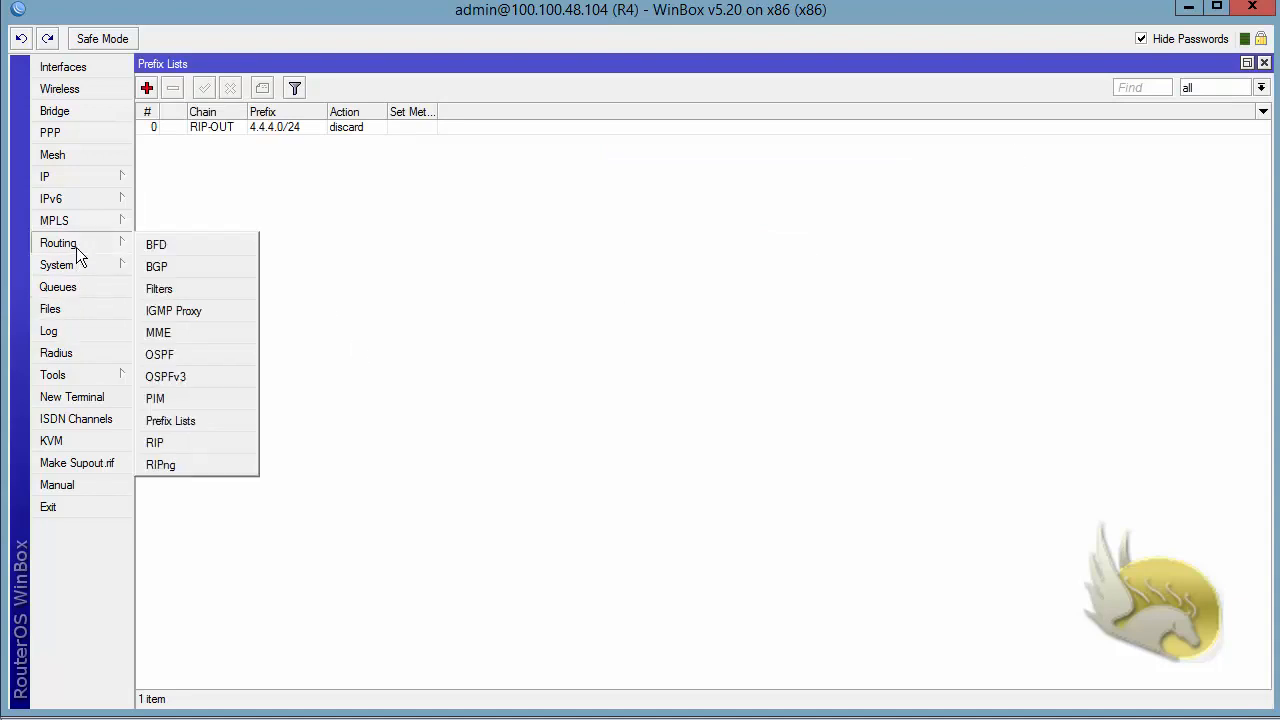
click(196, 442)
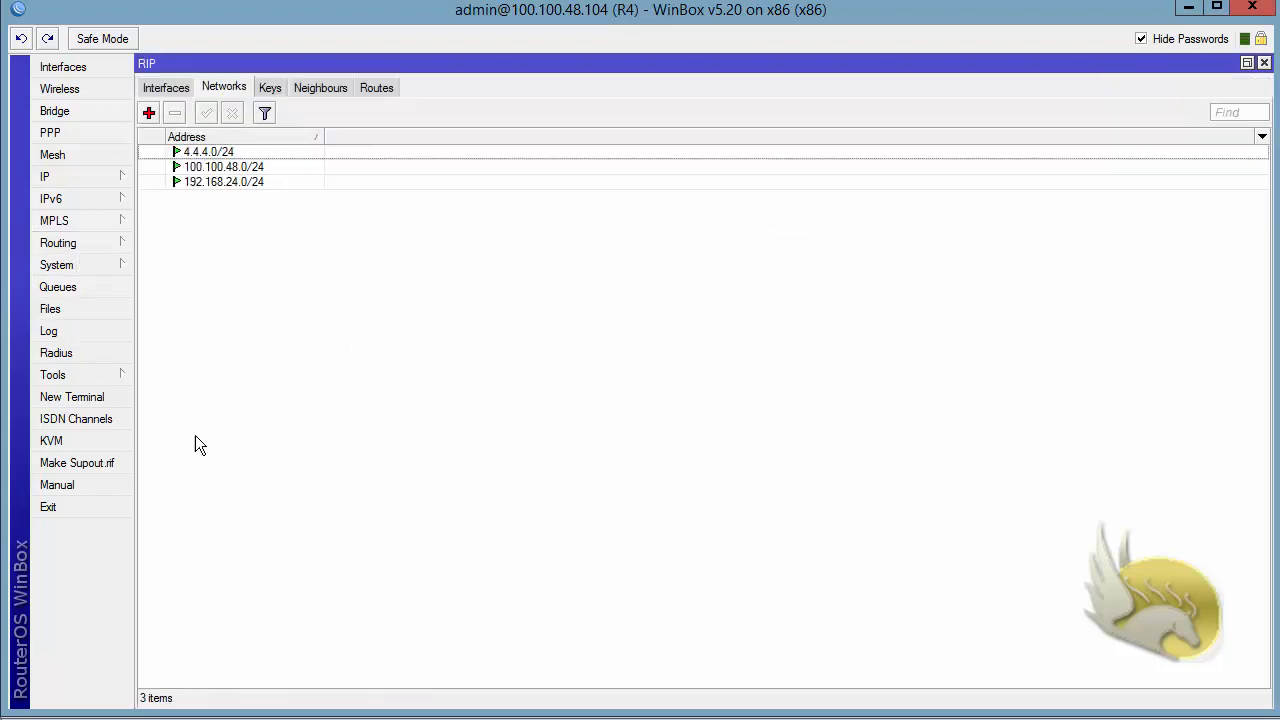
click(160, 88)
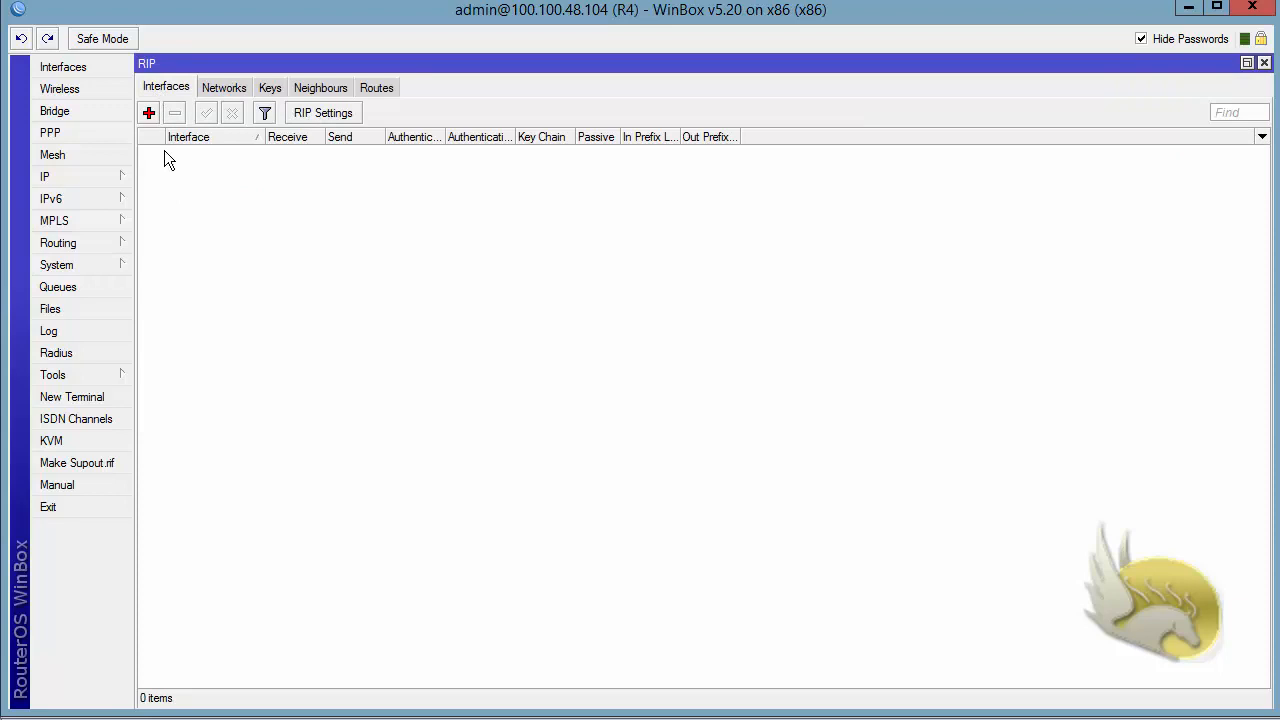
click(148, 112)
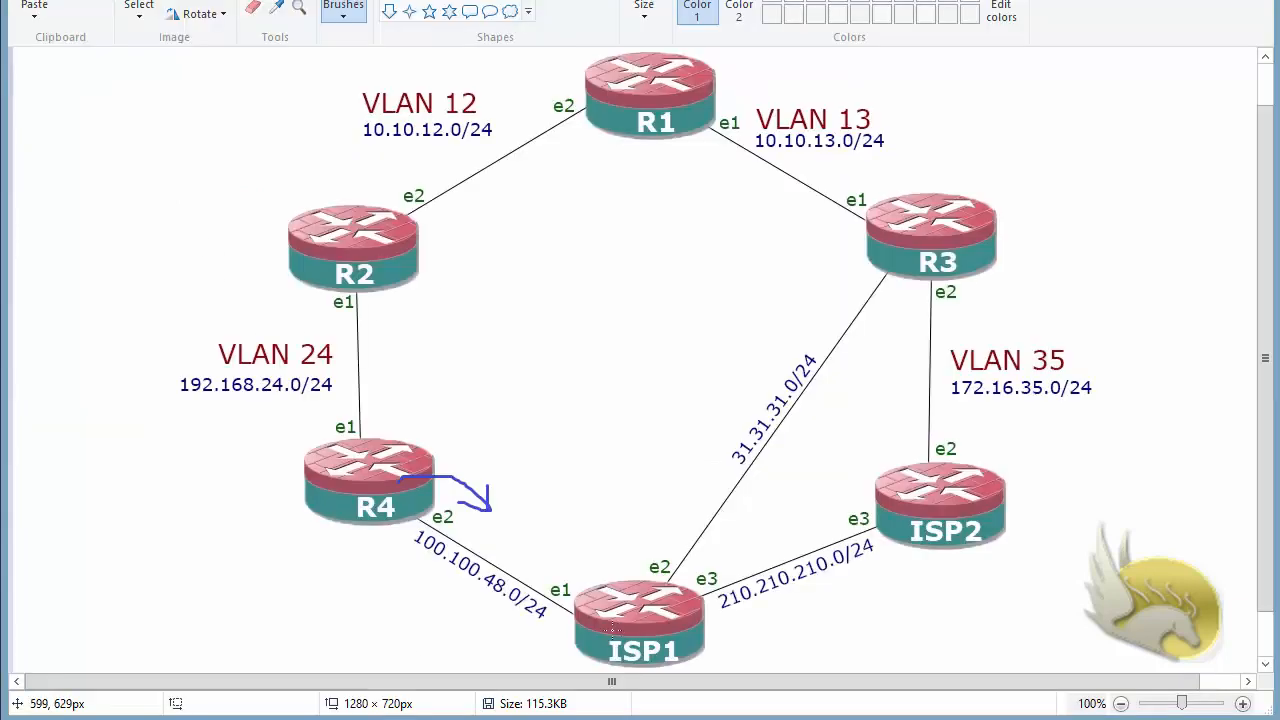
mouse_move(462, 523)
mouse_down()
mouse_move(433, 501)
mouse_move(457, 521)
mouse_up()
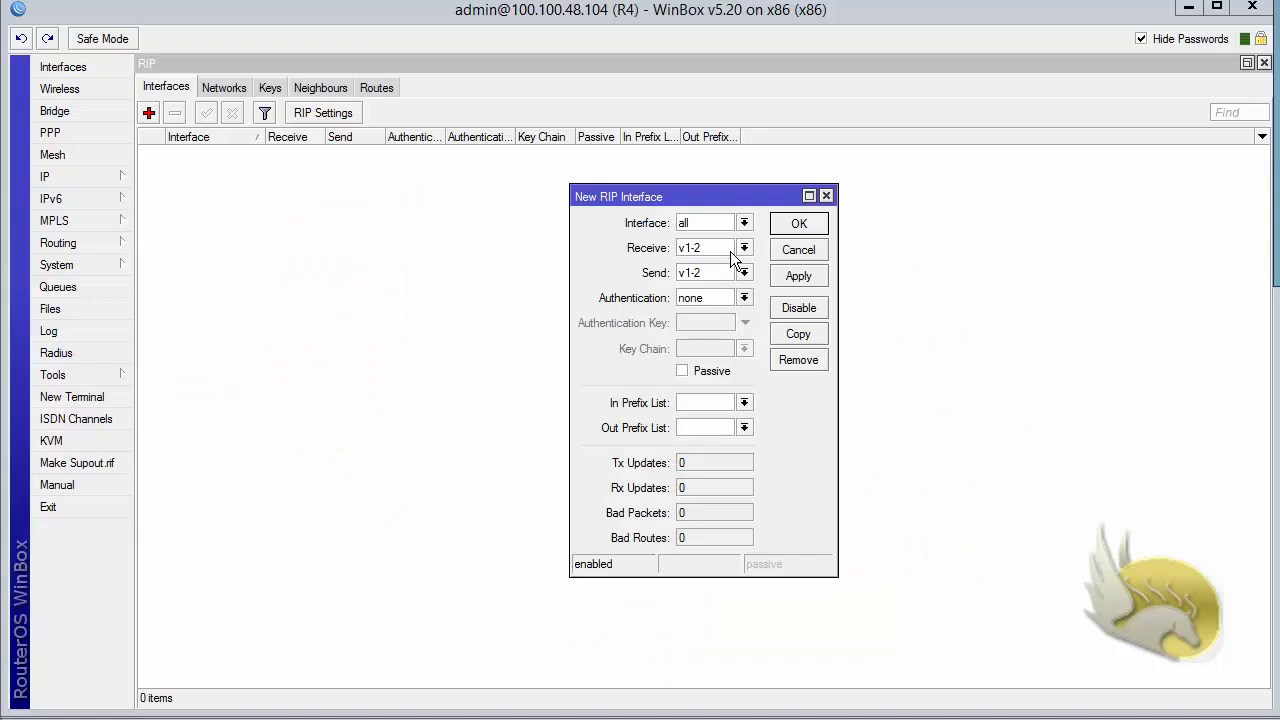
Set R4's new RIP interface to ether2 with RIP-OUT as the out prefix list, and save it.
click(743, 248)
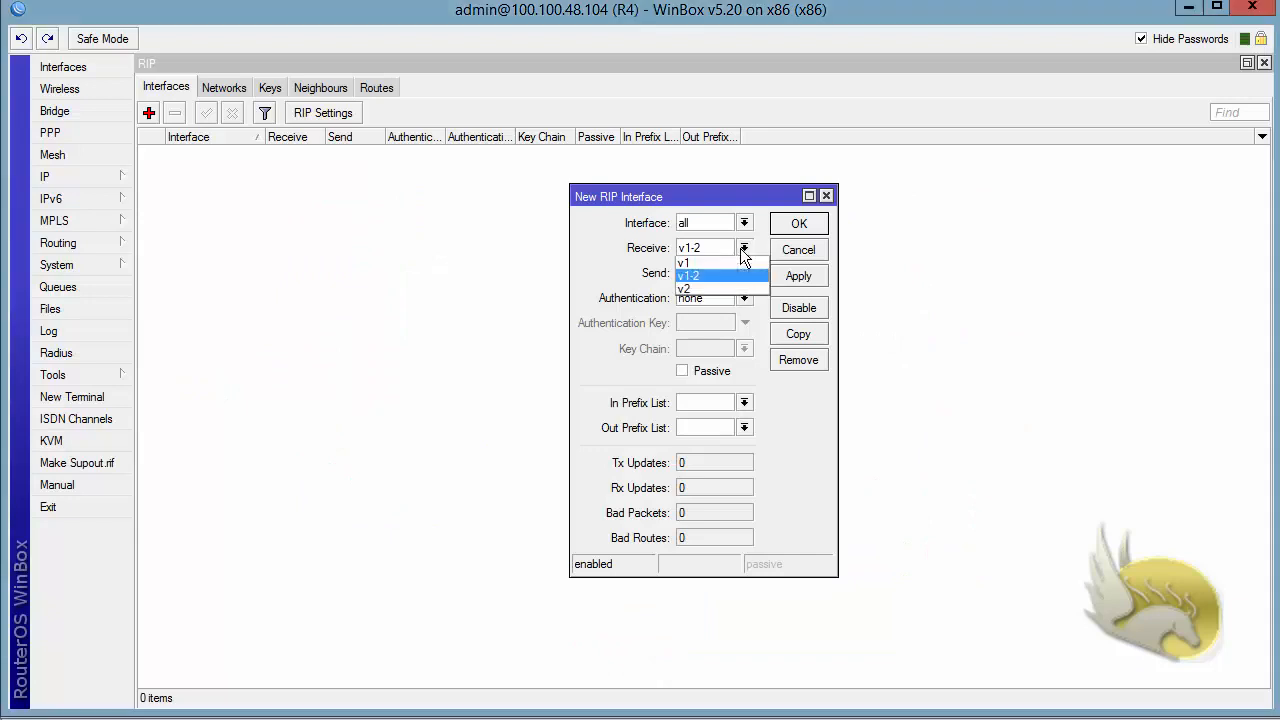
click(743, 222)
click(712, 260)
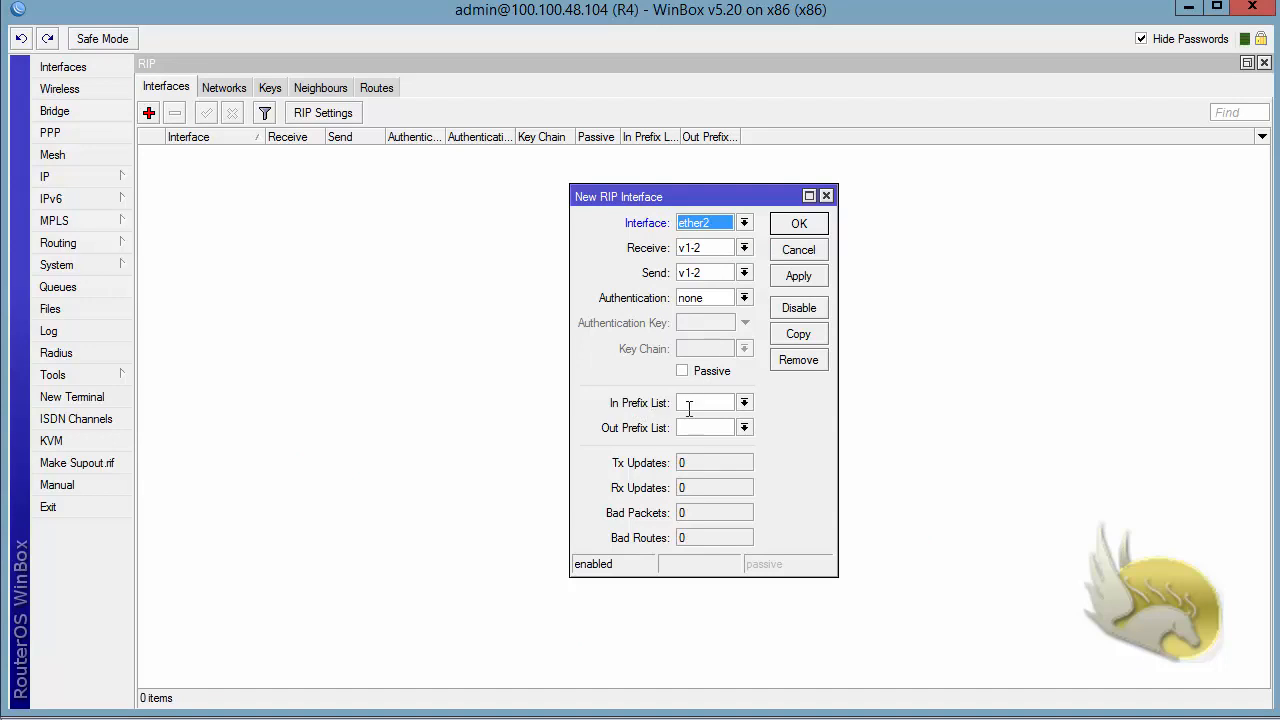
click(745, 427)
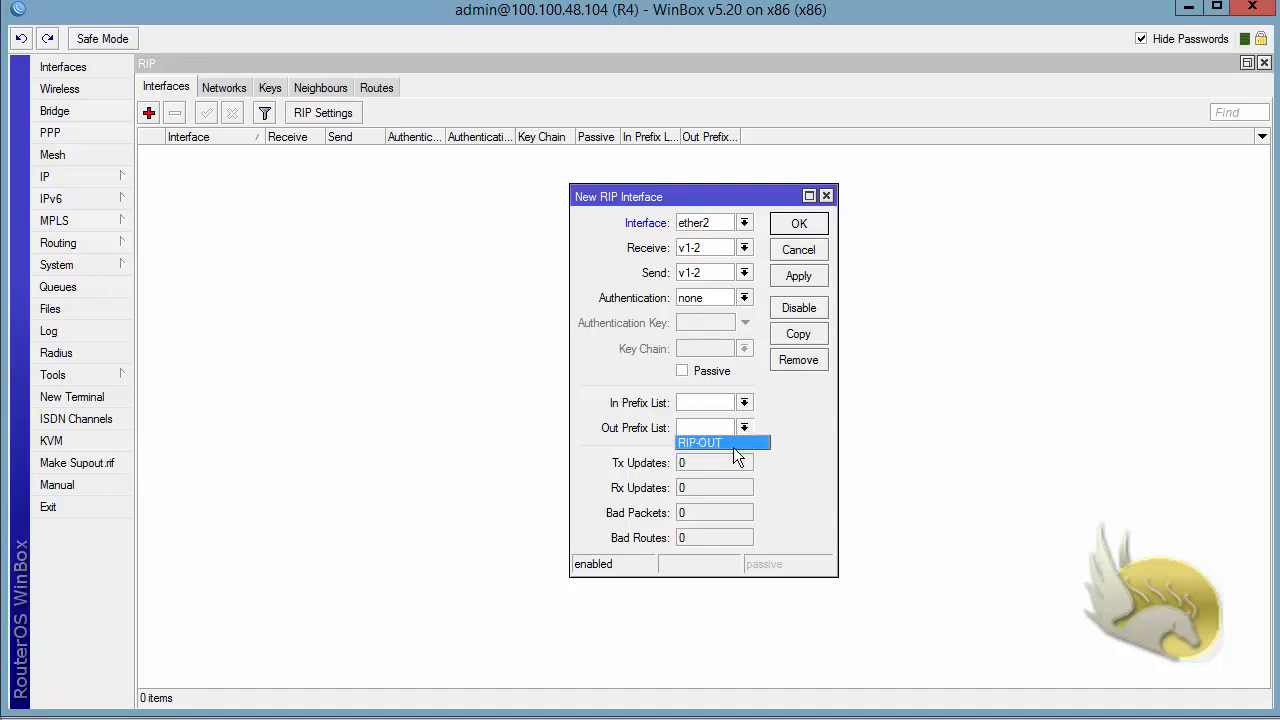
click(727, 443)
click(791, 278)
click(787, 224)
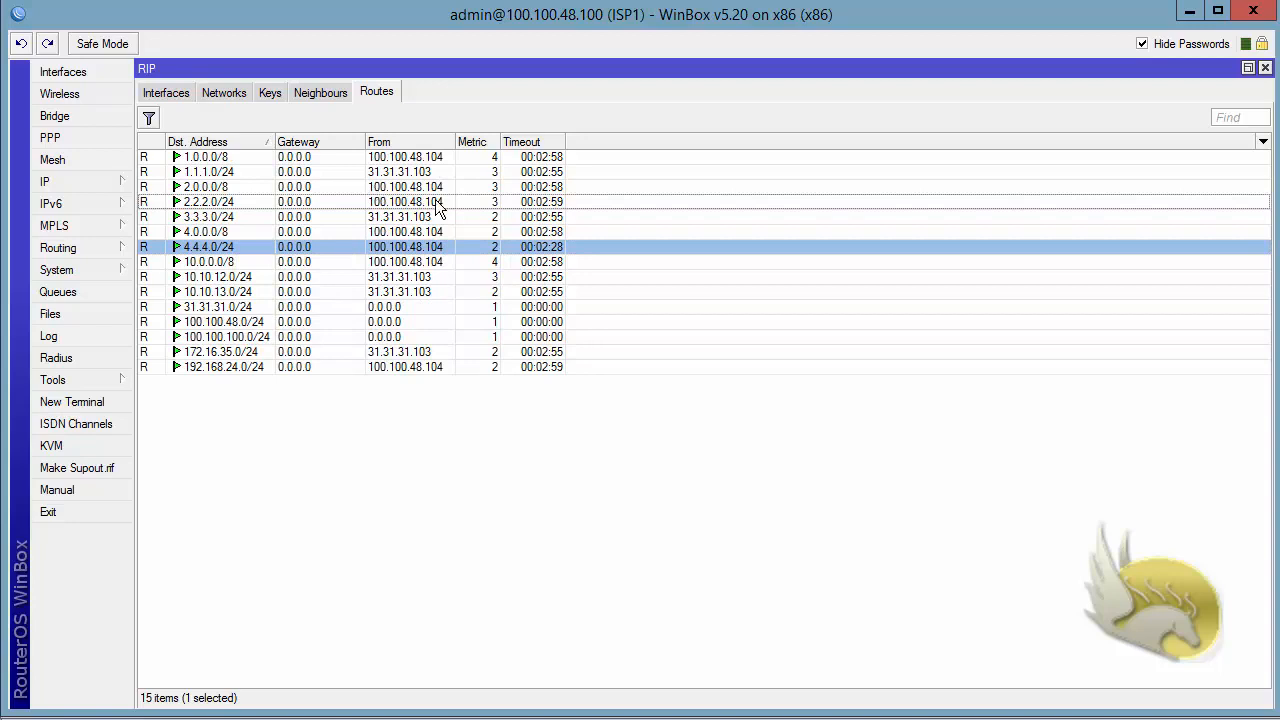
Examine the source, metric and timeout of the 4.4.4.0/24 route in the RIP routes of ISP1 and R3.
click(434, 251)
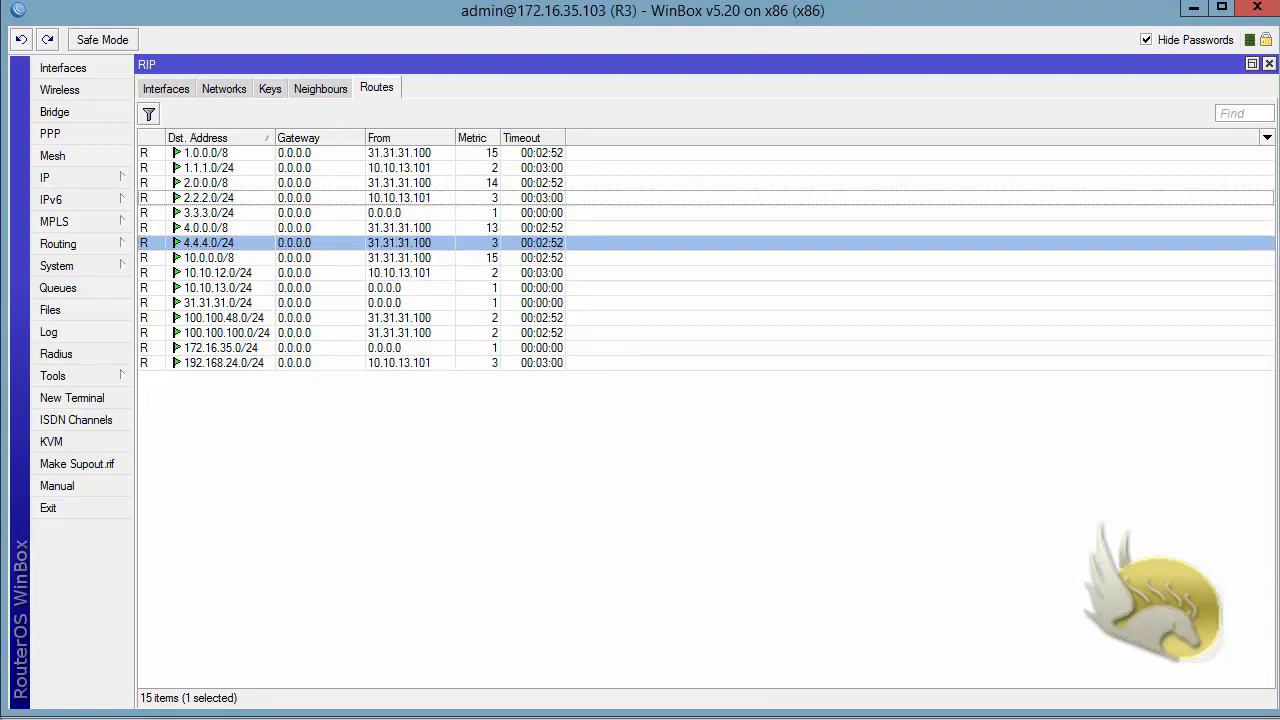
click(394, 246)
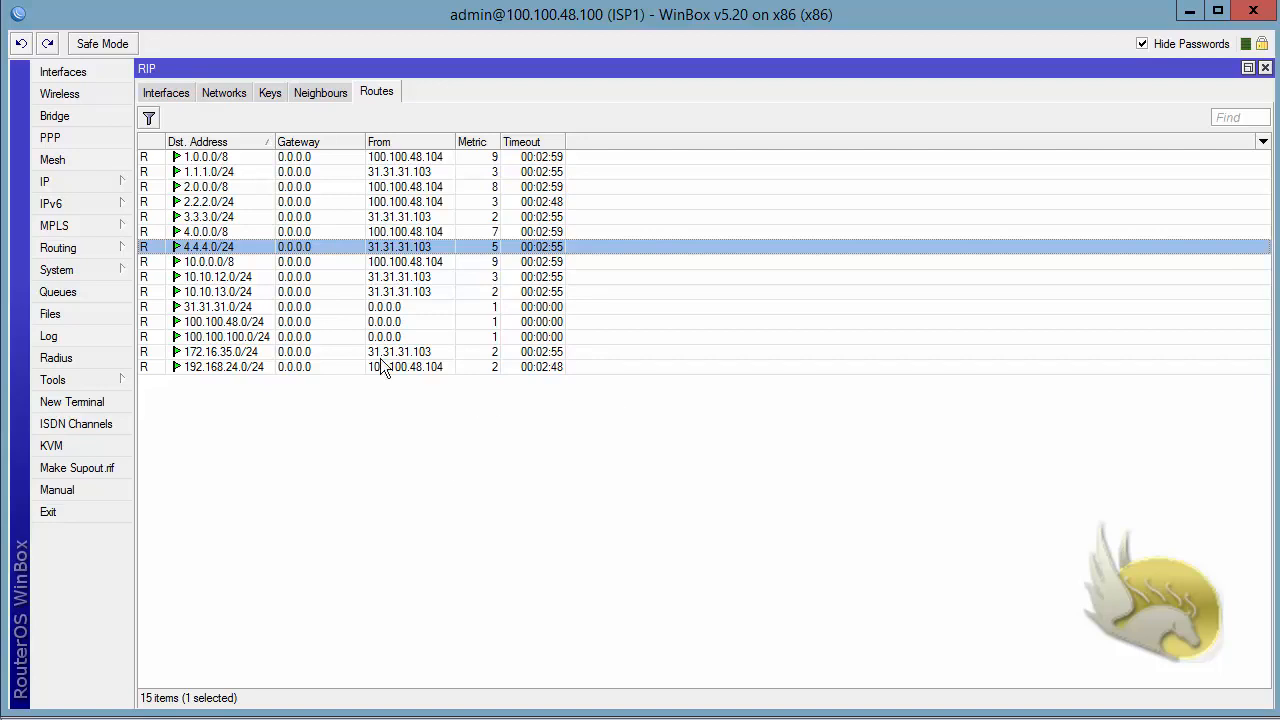
Show the RIP interface list in ISP1's WinBox session.
click(176, 96)
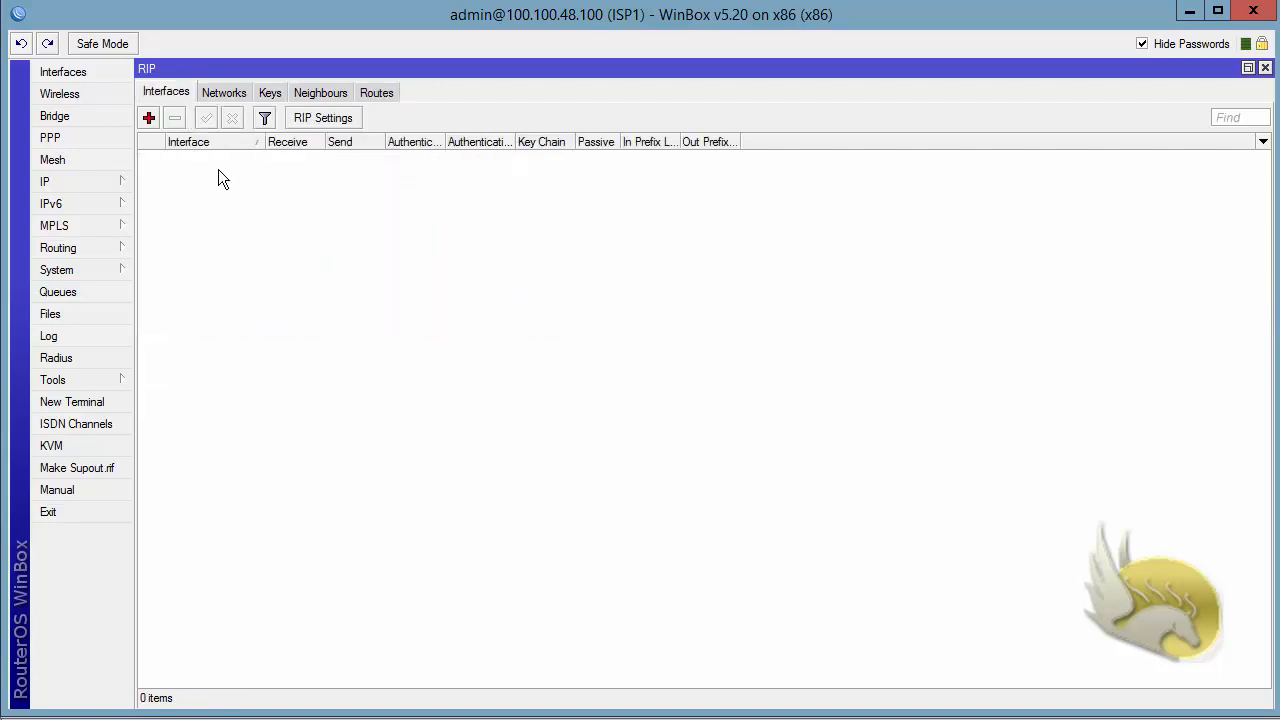